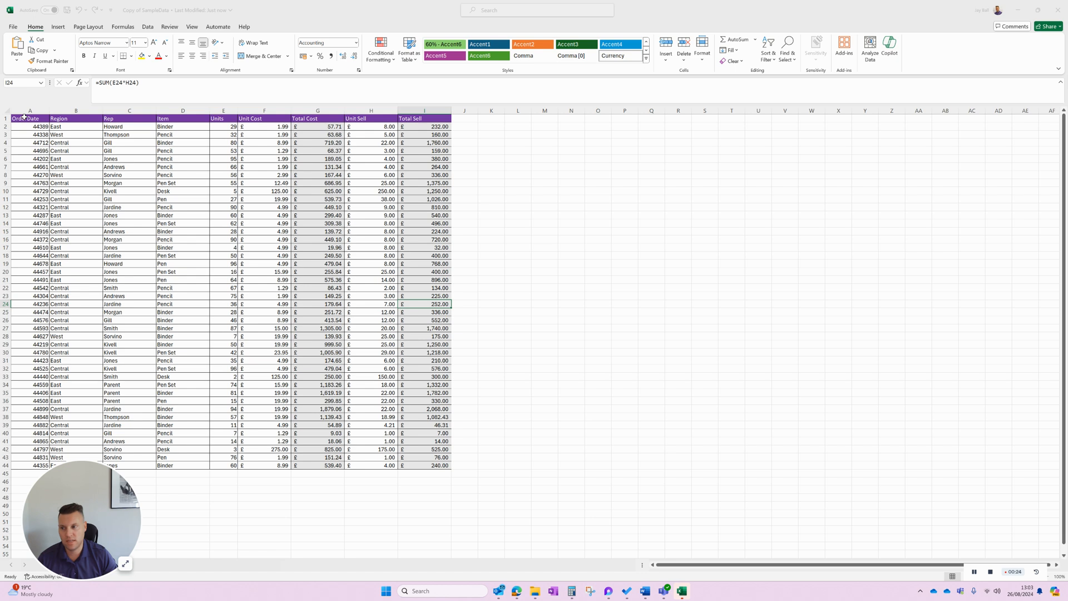
Format the data range A1:I44 as a table with headers, using a purple banded Medium style.
mouse_move(23, 117)
left_mouse_down()
mouse_move(30, 174)
mouse_move(371, 353)
mouse_move(415, 467)
left_mouse_up()
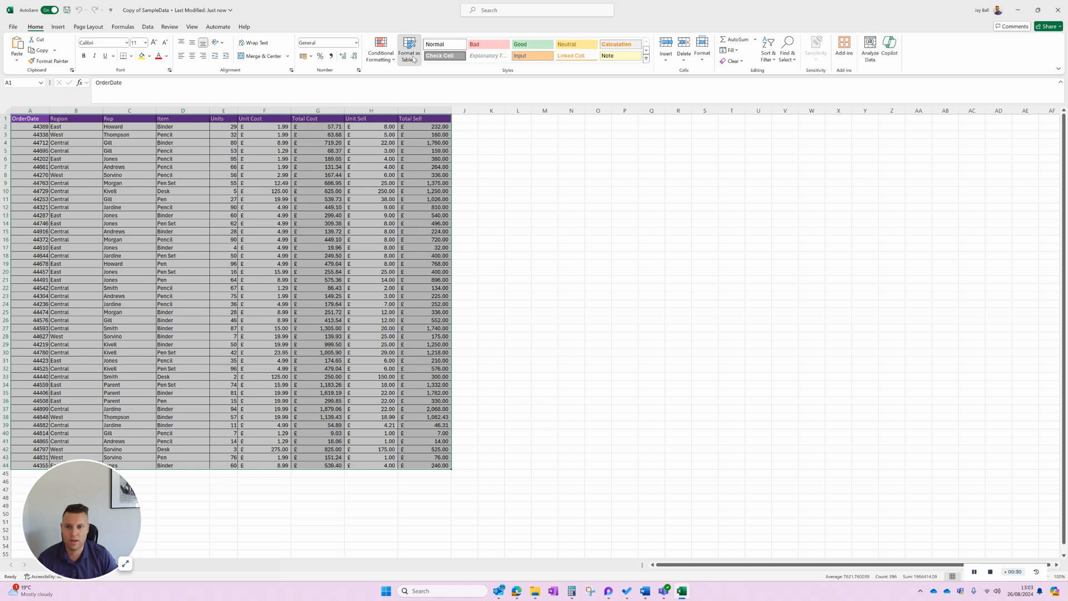
left_click(415, 58)
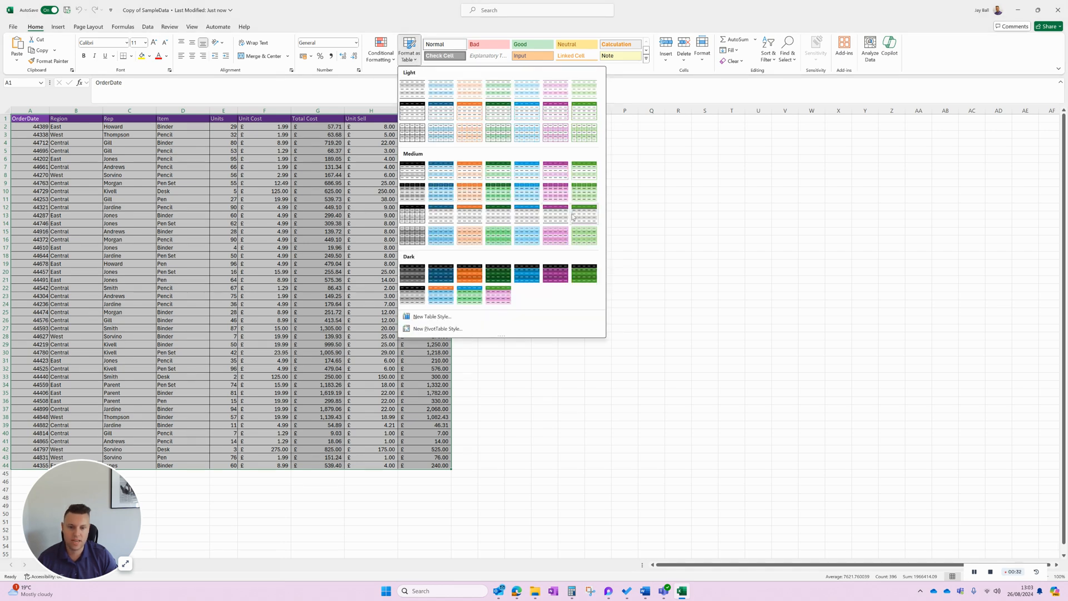
left_click(559, 175)
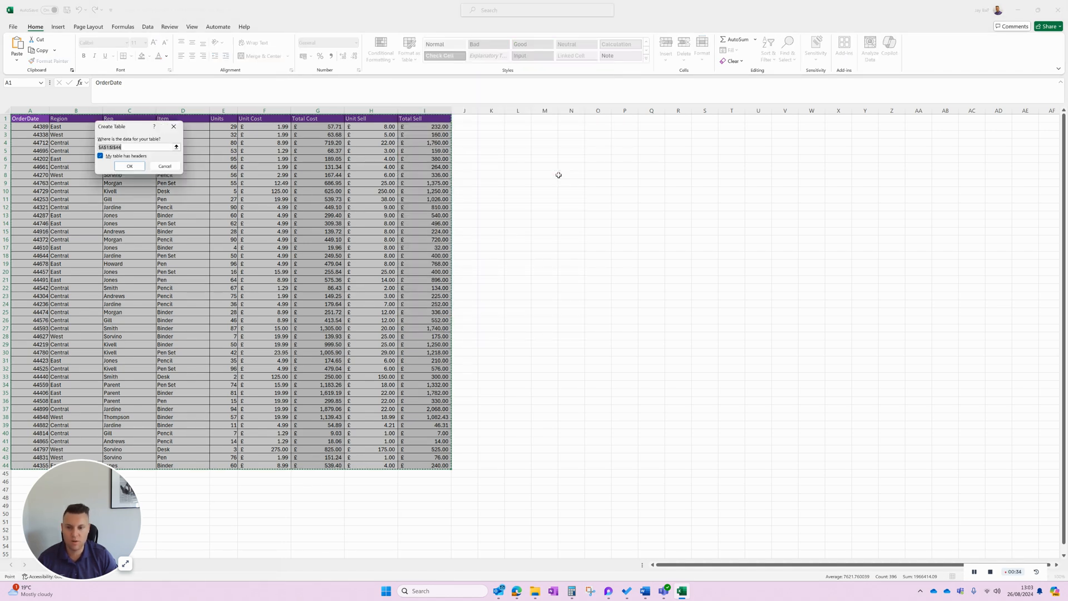
left_click(129, 166)
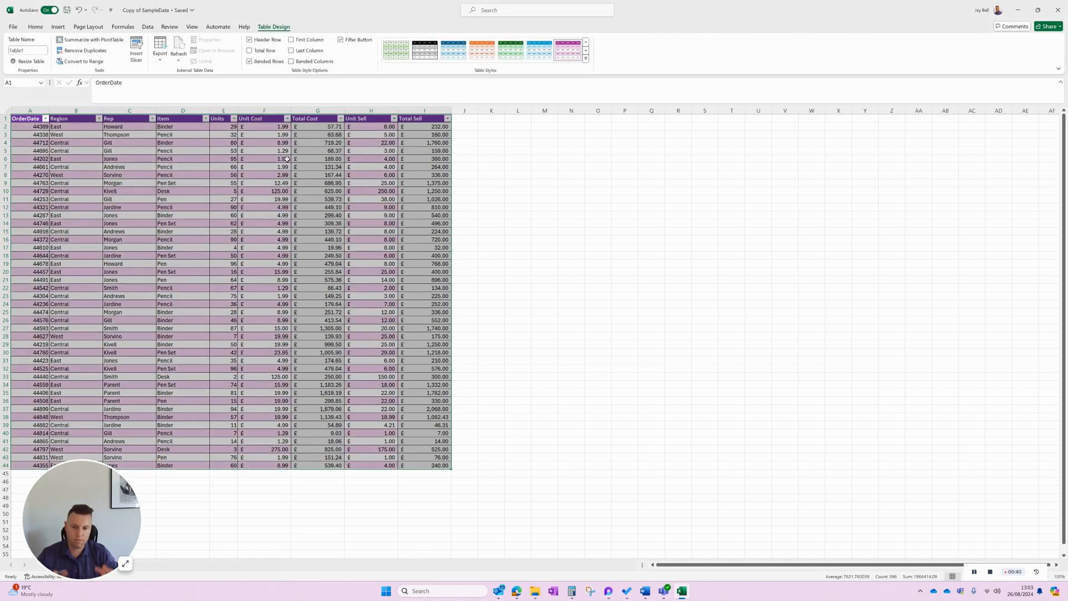
left_click(328, 143)
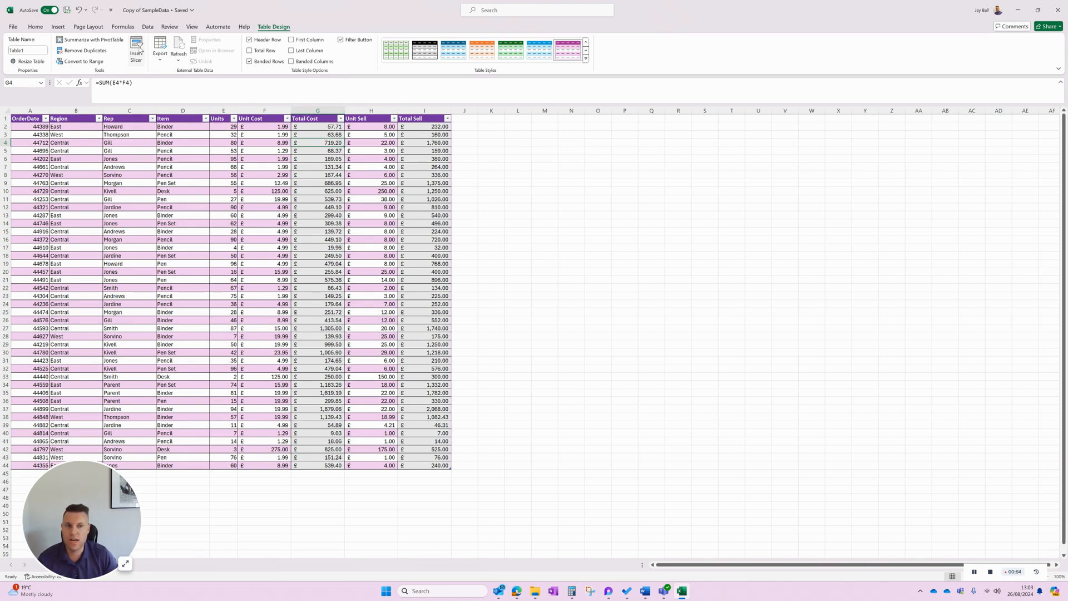
Open Copilot for the table and look through its suggested Create prompts.
left_click(35, 27)
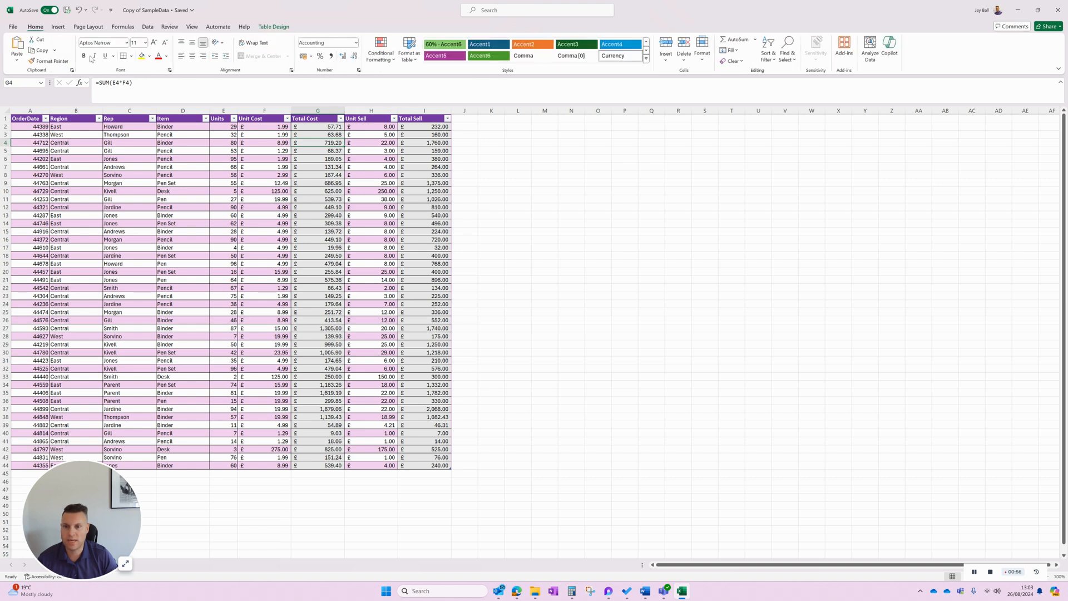
left_click(890, 53)
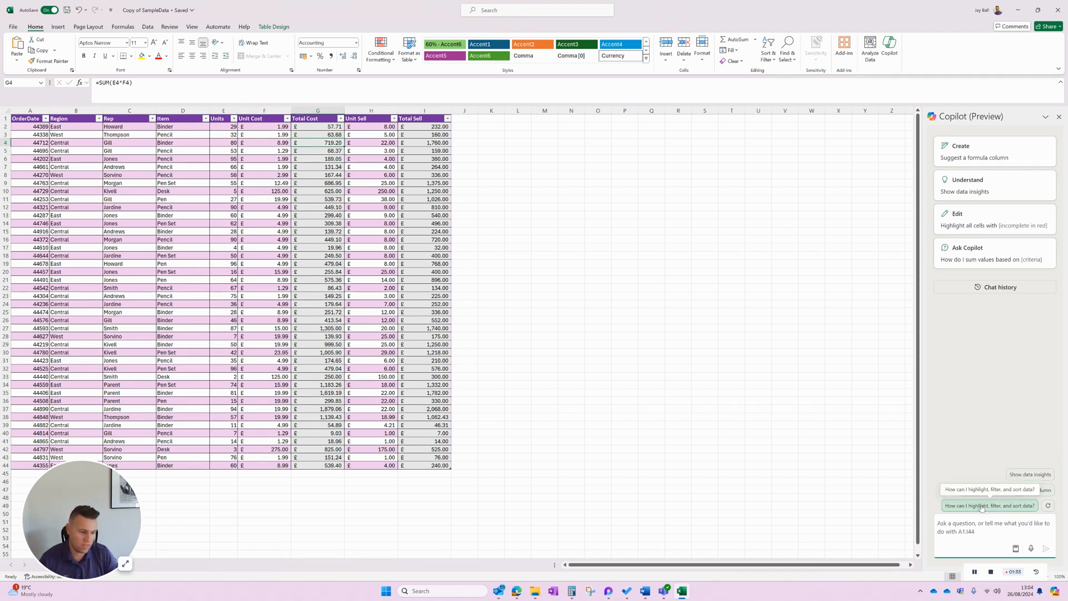
left_click(1016, 548)
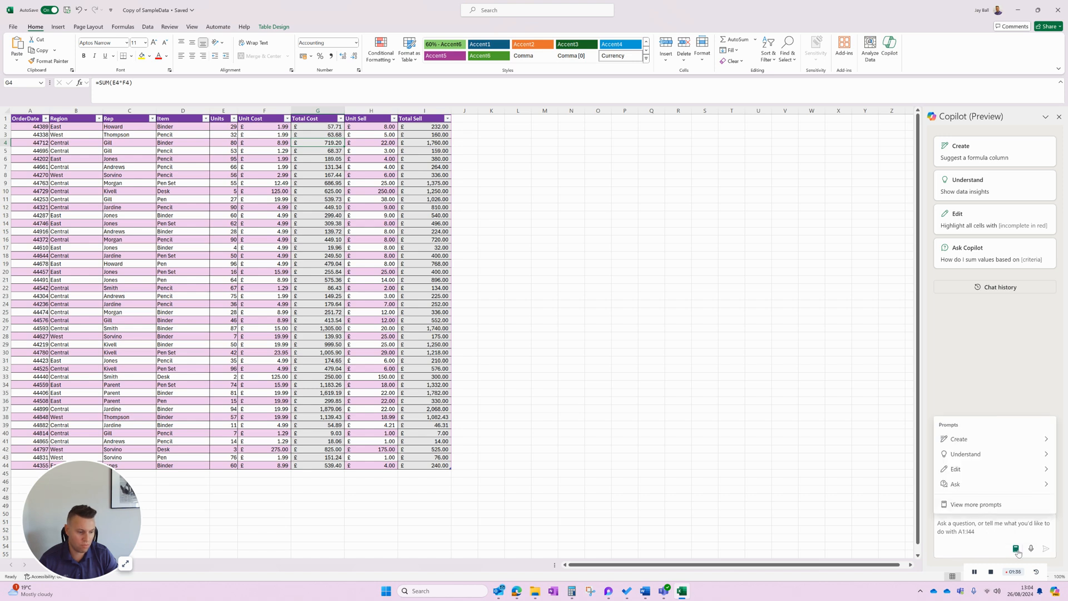
left_click(968, 440)
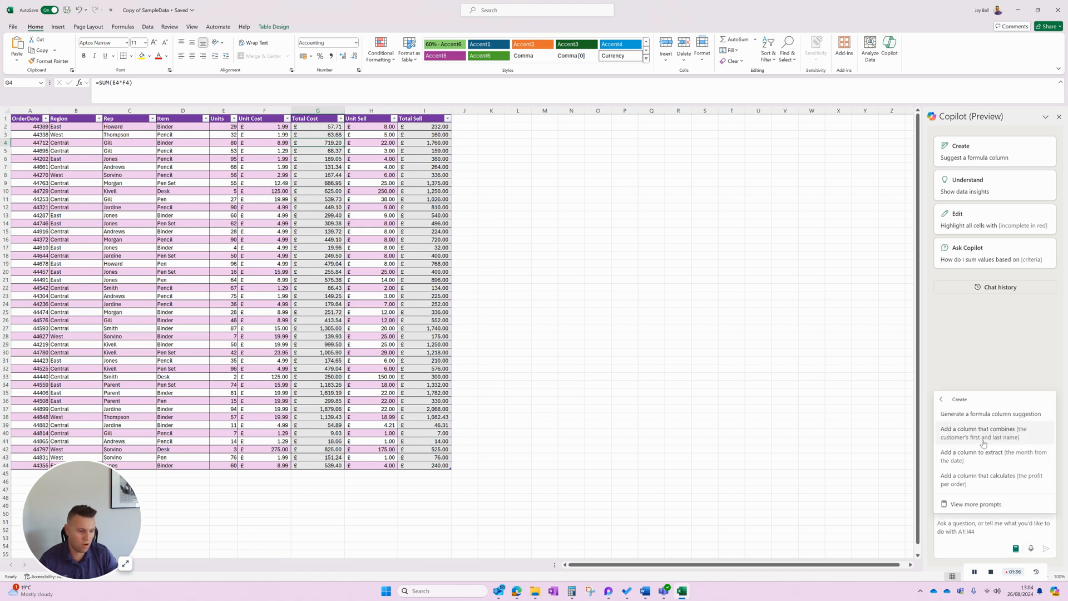
left_click(945, 404)
left_click(981, 377)
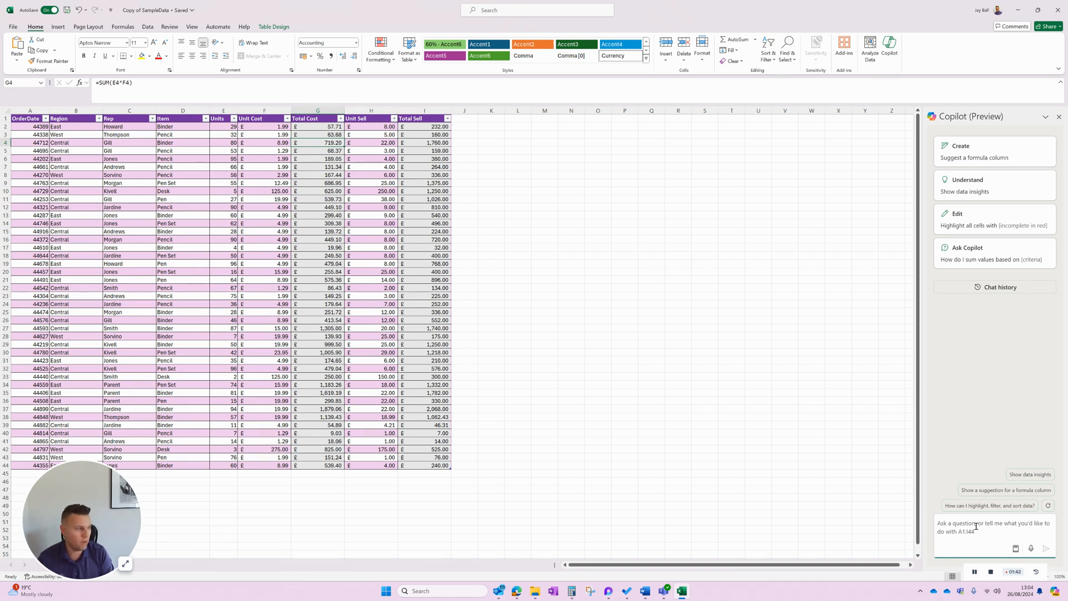
Have Copilot apply a sort with the prompt "sort by column region", and undo that sort.
type("sort by column")
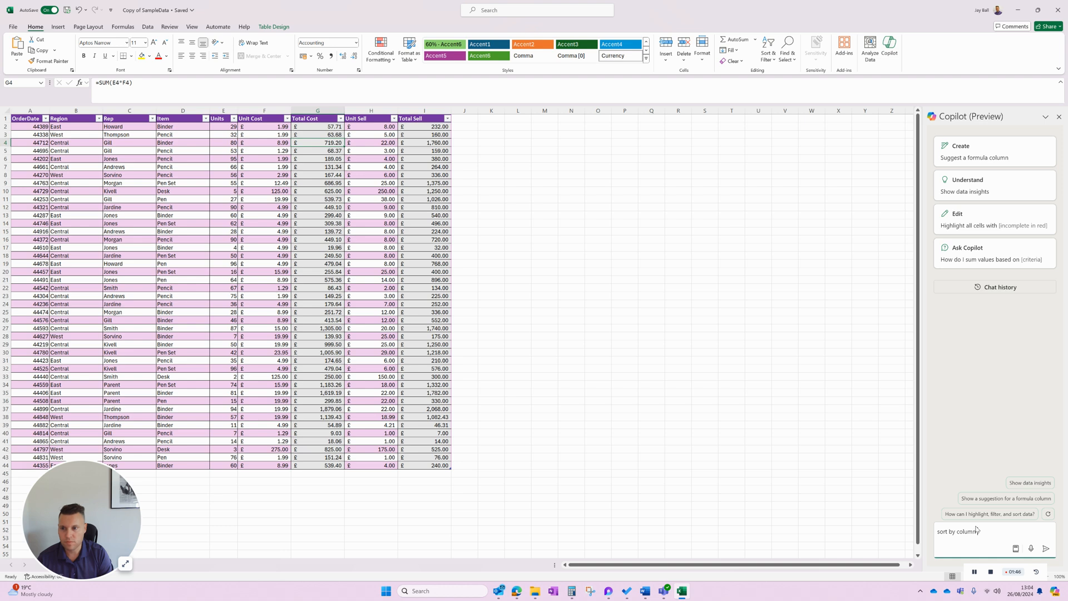
type(" reg")
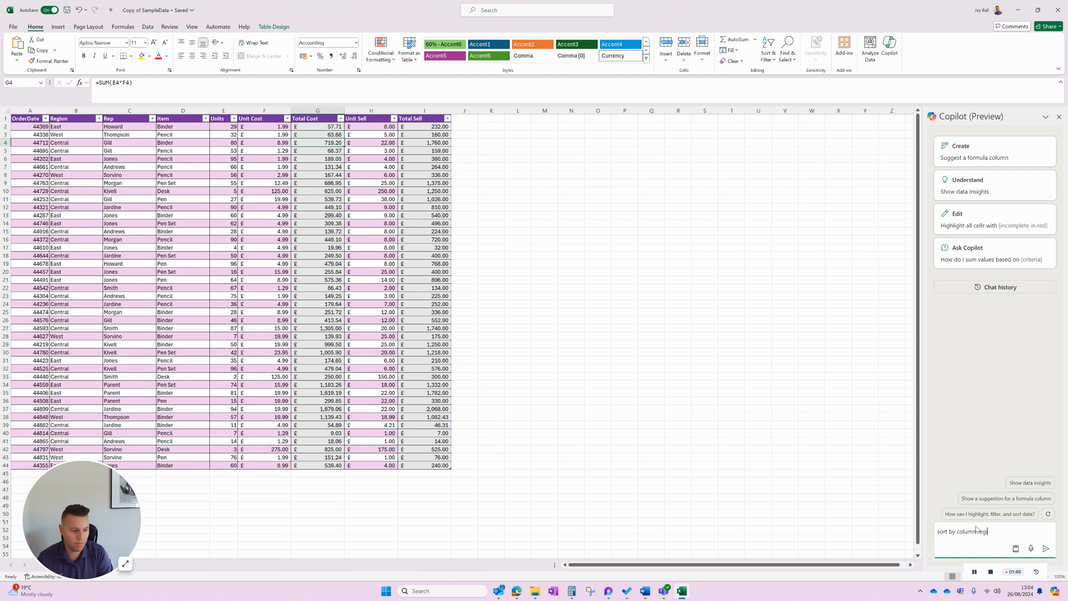
type("ion")
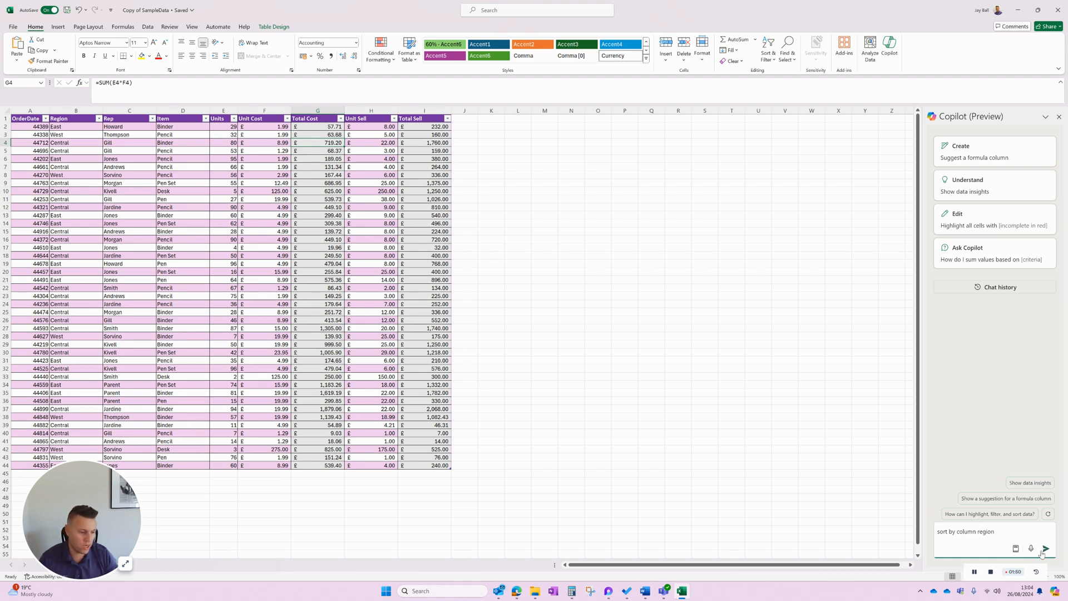
left_click(1045, 549)
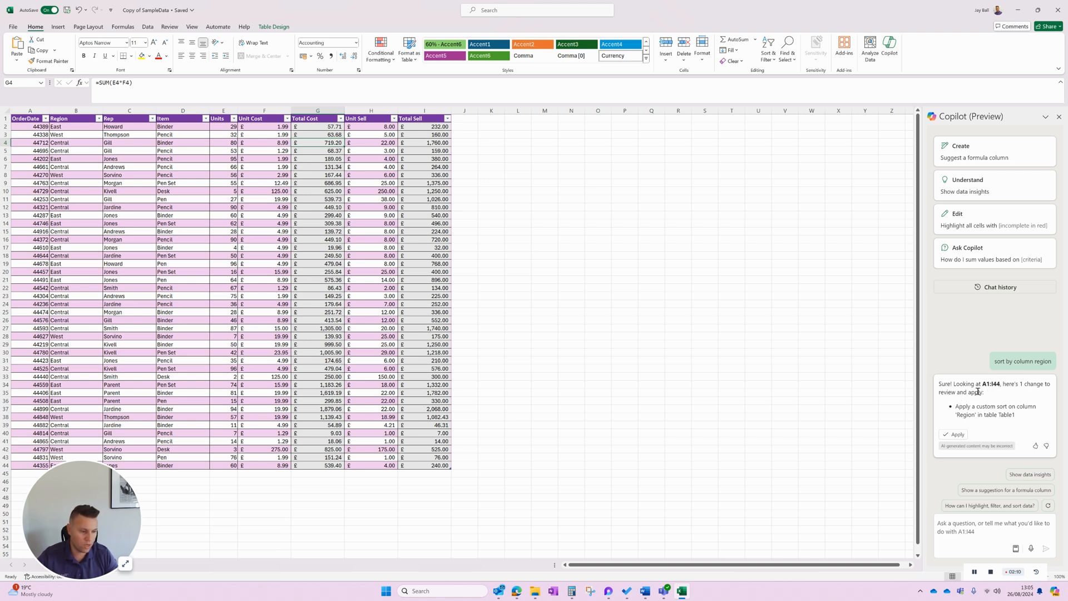
left_click(955, 435)
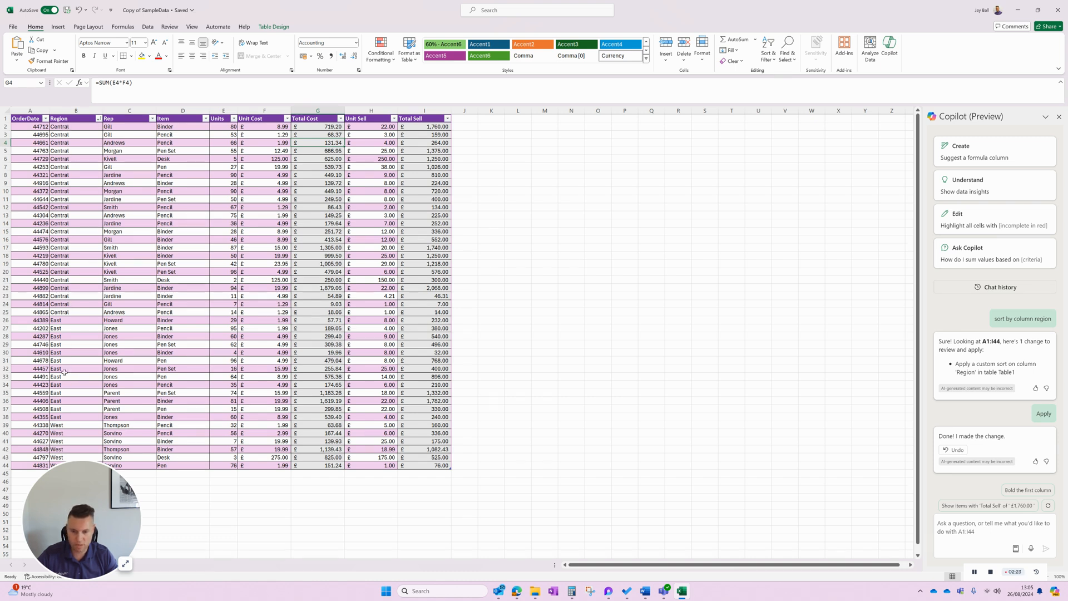
left_click(953, 450)
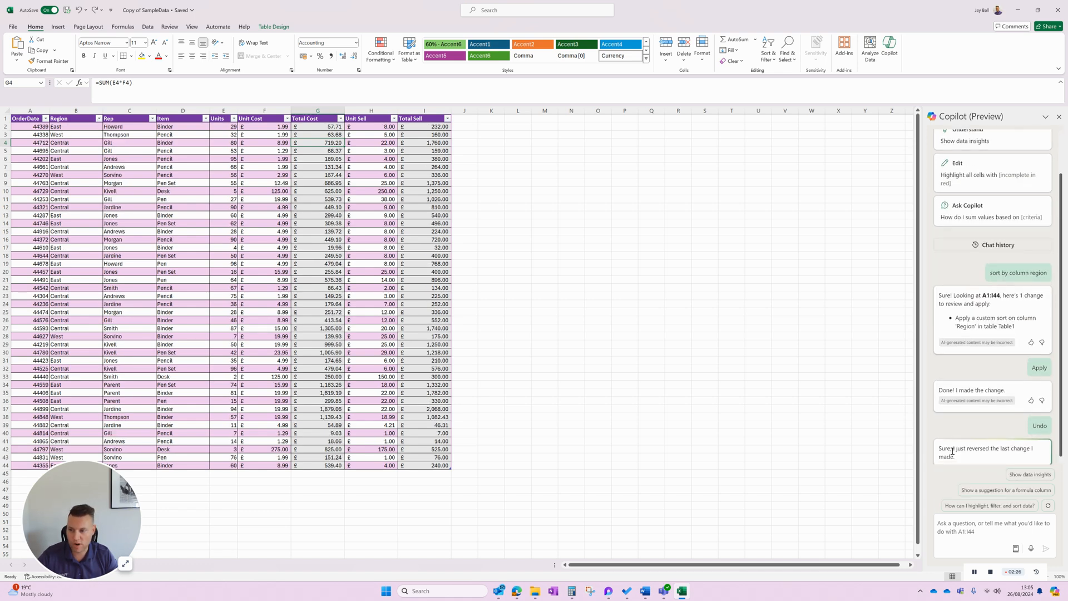
Prompt Copilot with "filter by item pencil" and apply the filter it proposes for the Item column.
left_click(989, 529)
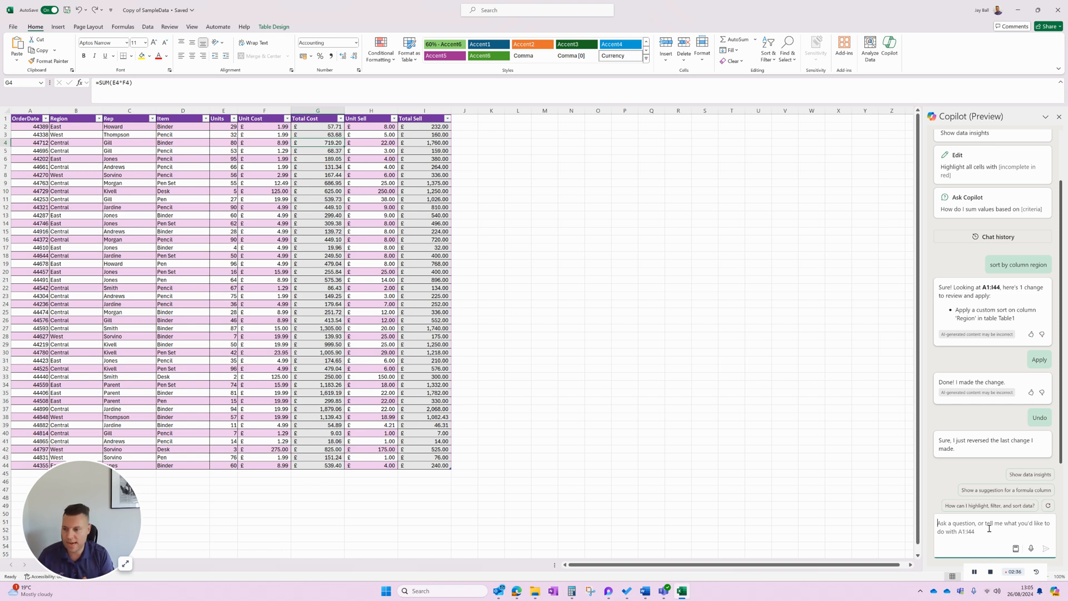
type("filter by item pencil")
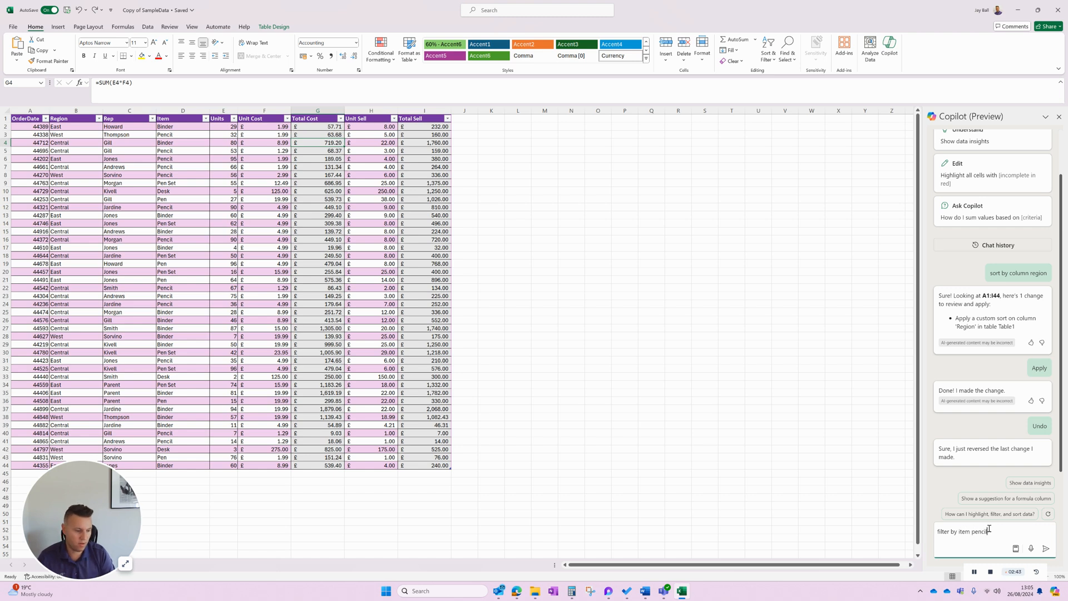
key("Return")
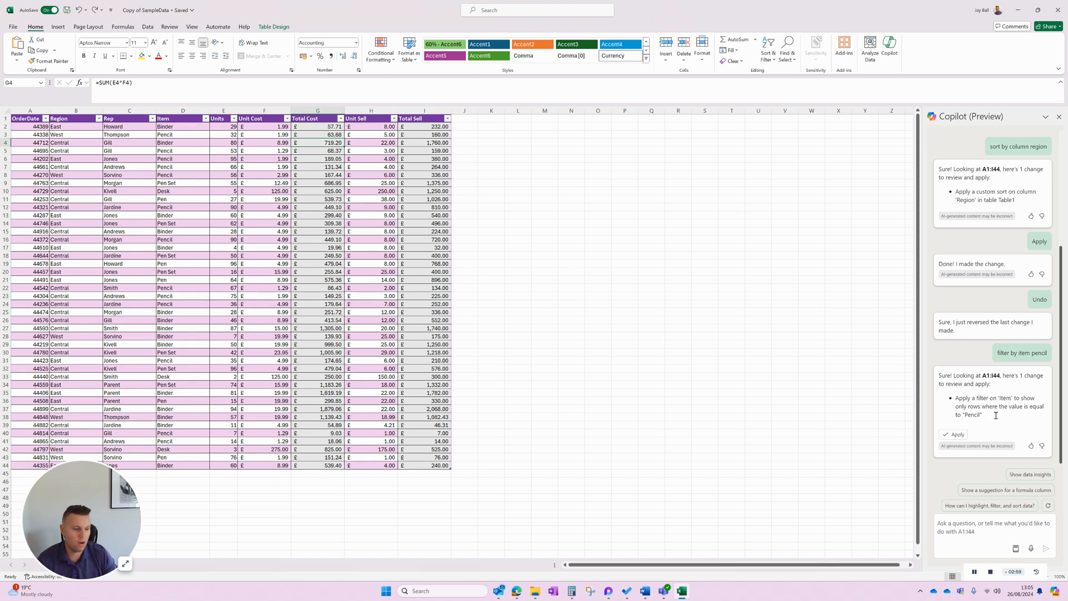
left_click(956, 436)
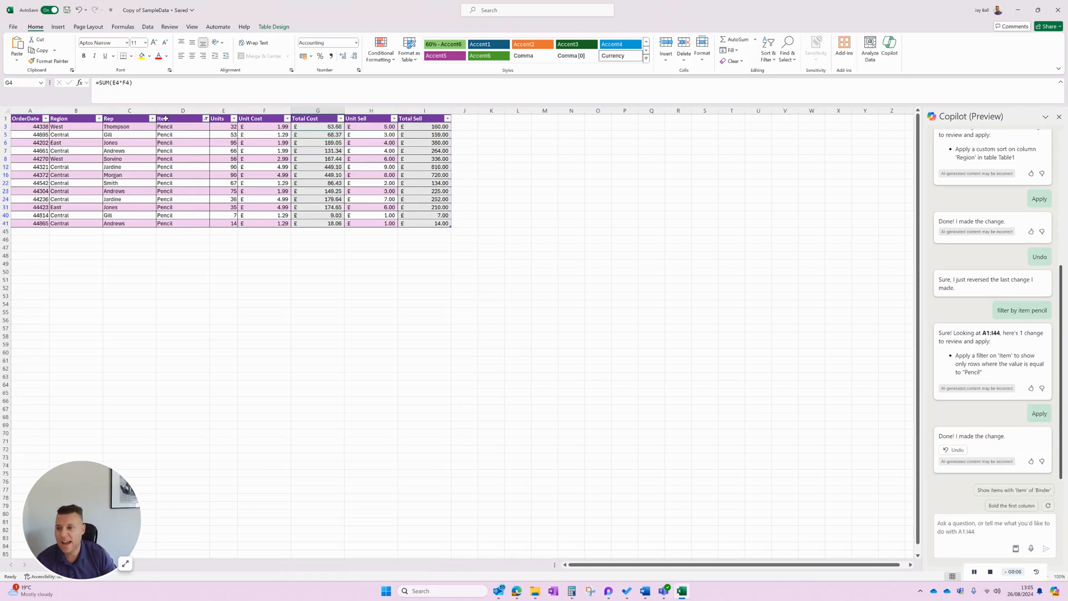
Check the Item column's filter choices without changing them, and undo Copilot's Pencil filter.
left_click(205, 119)
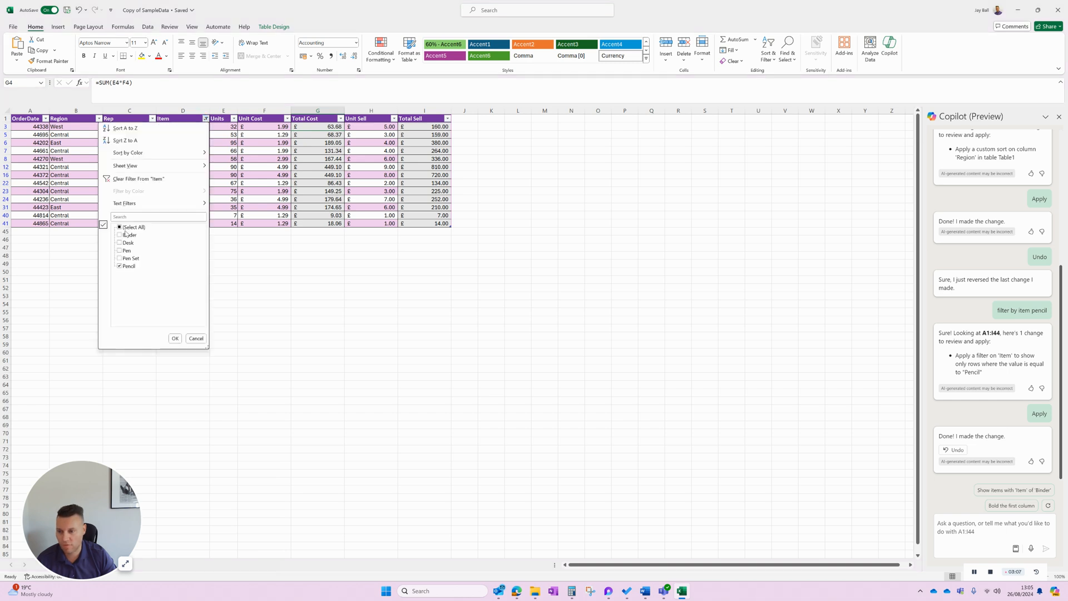
left_click(198, 339)
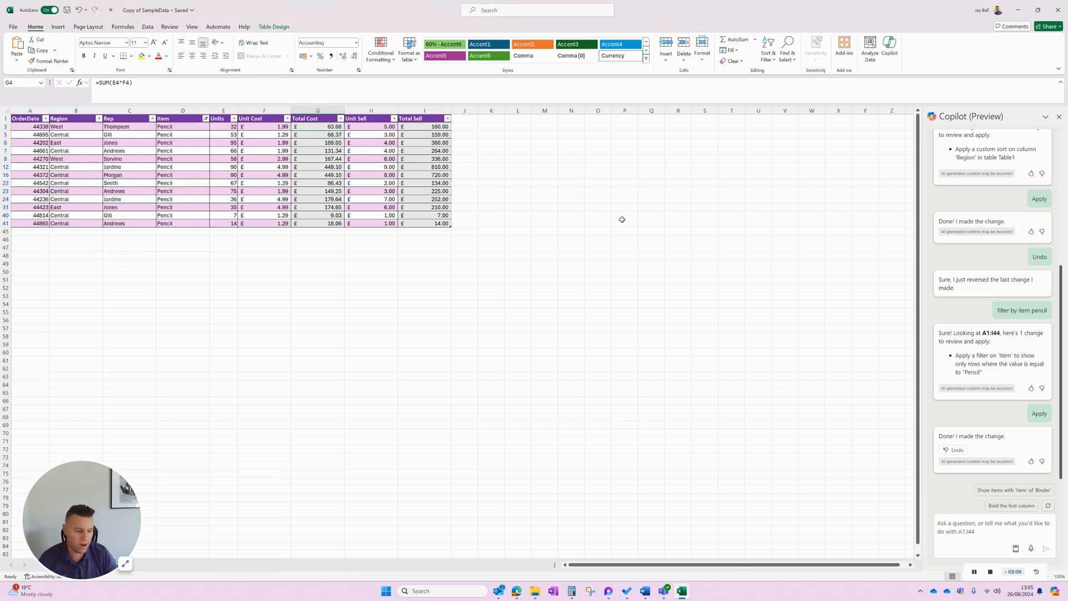
left_click(954, 450)
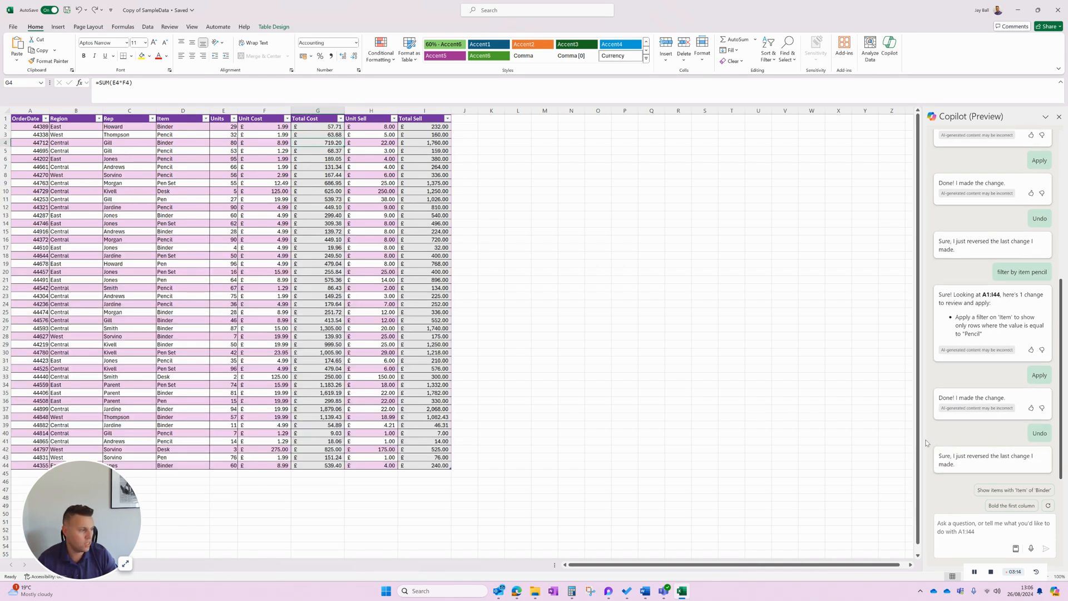
Ask Copilot to "create a column chart showing the units sold by region" and add the chart to a new sheet.
left_click(985, 522)
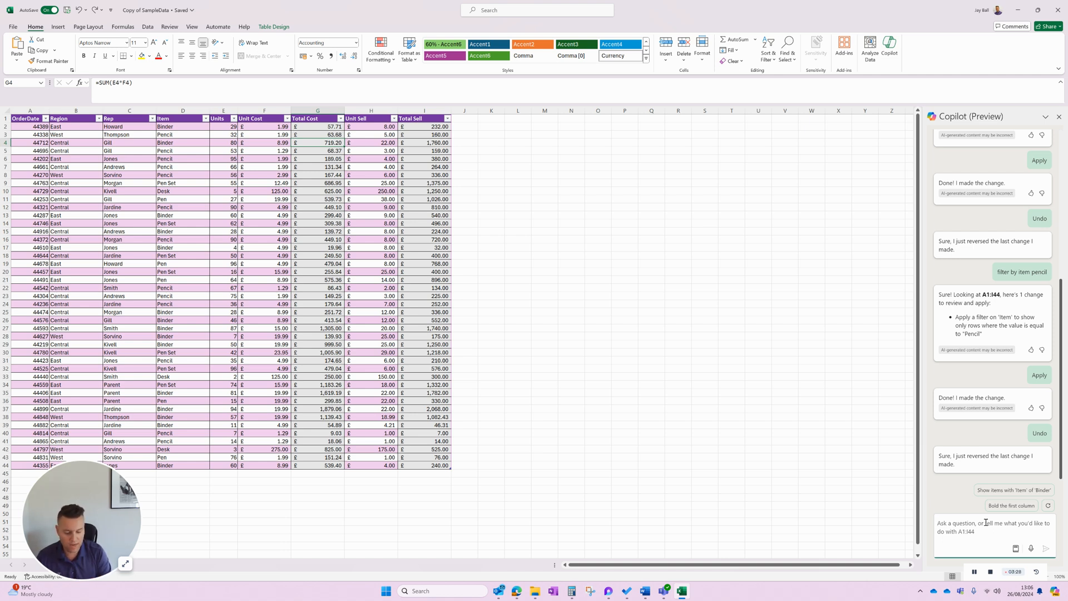
type("create a column d")
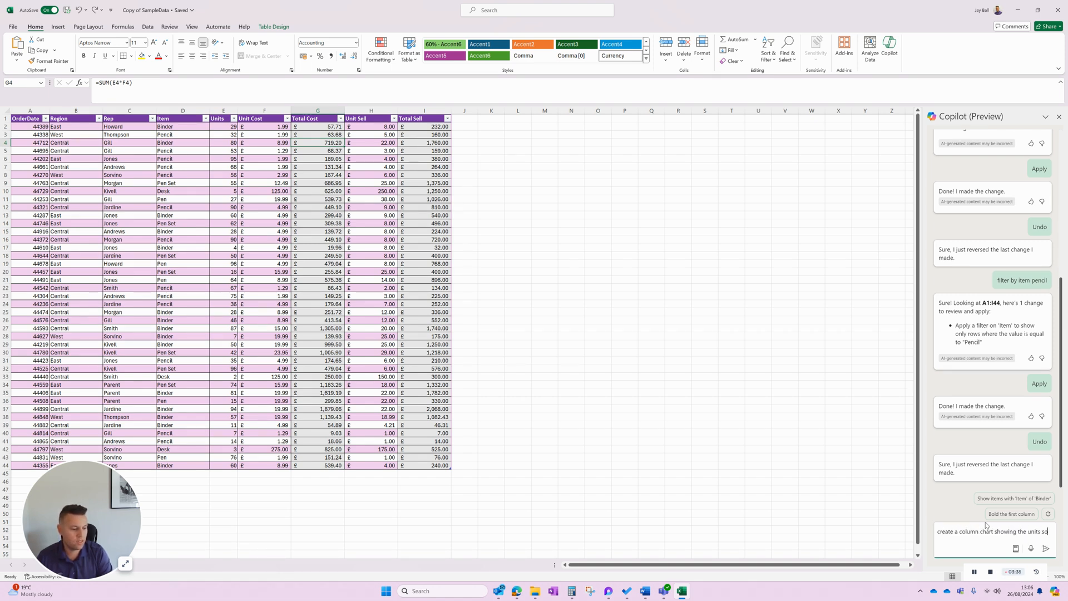
type("ld b")
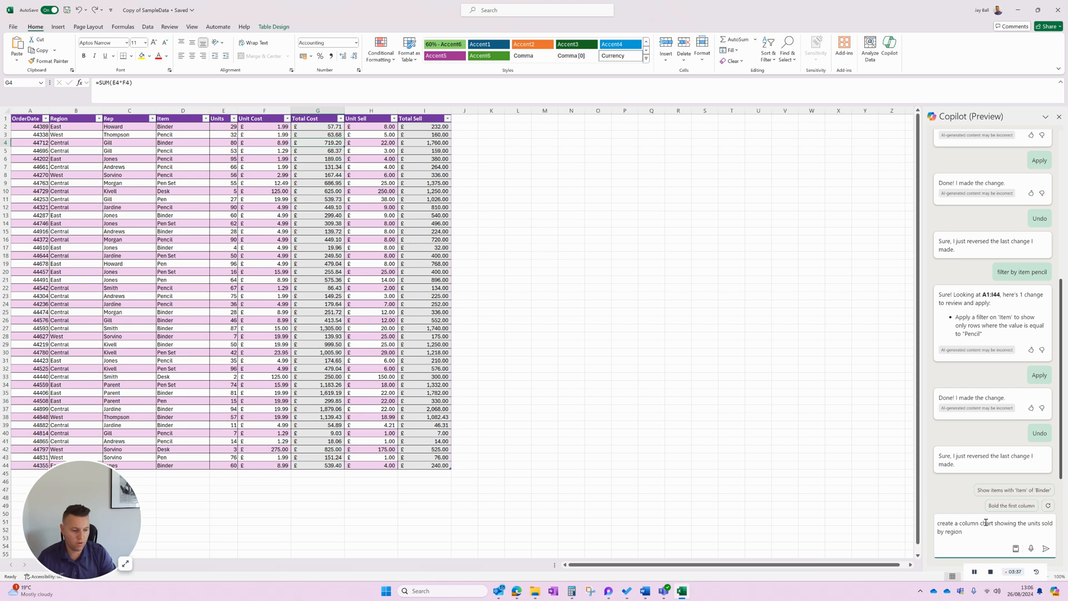
type("y region")
key("Return")
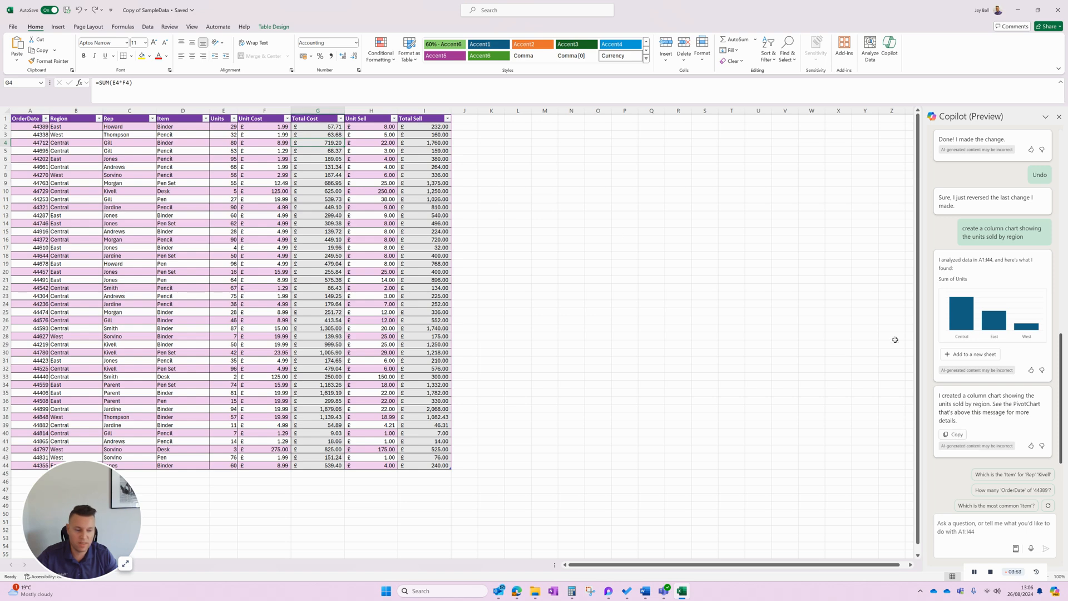
left_click(959, 354)
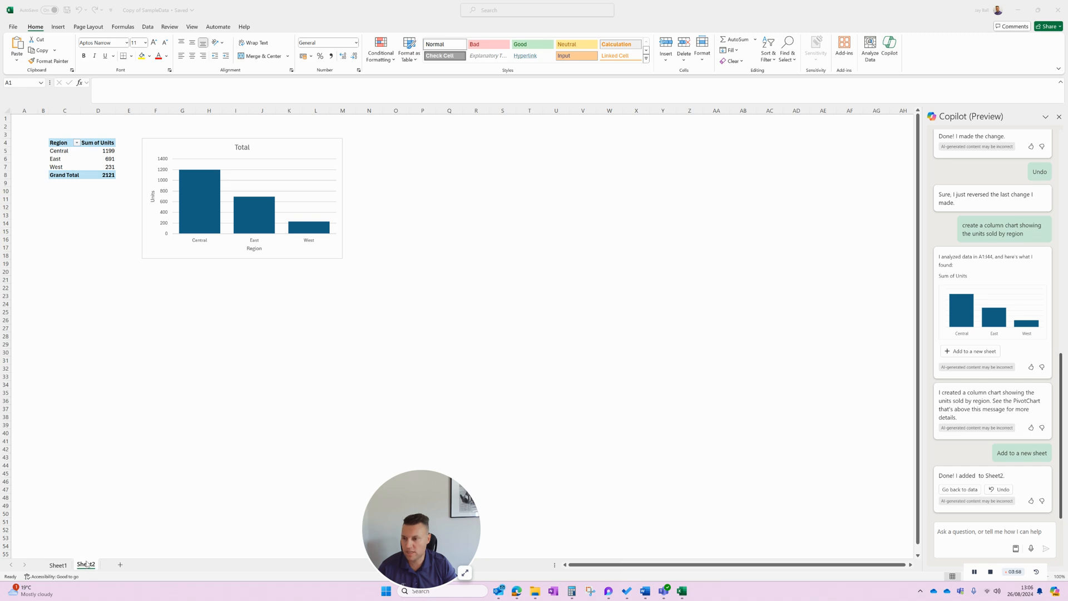
left_click(199, 174)
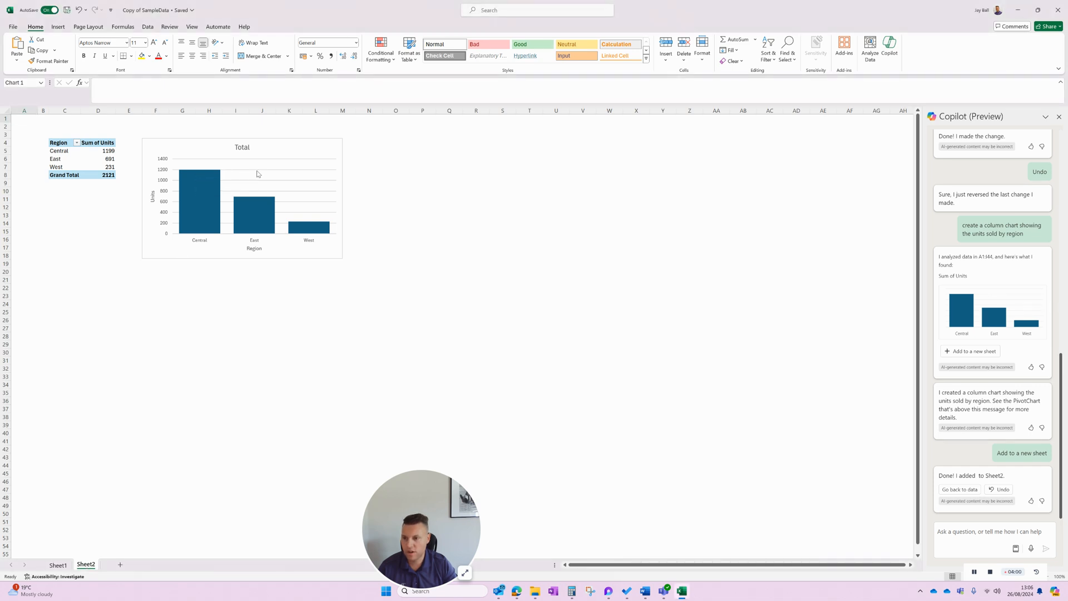
left_click(52, 198)
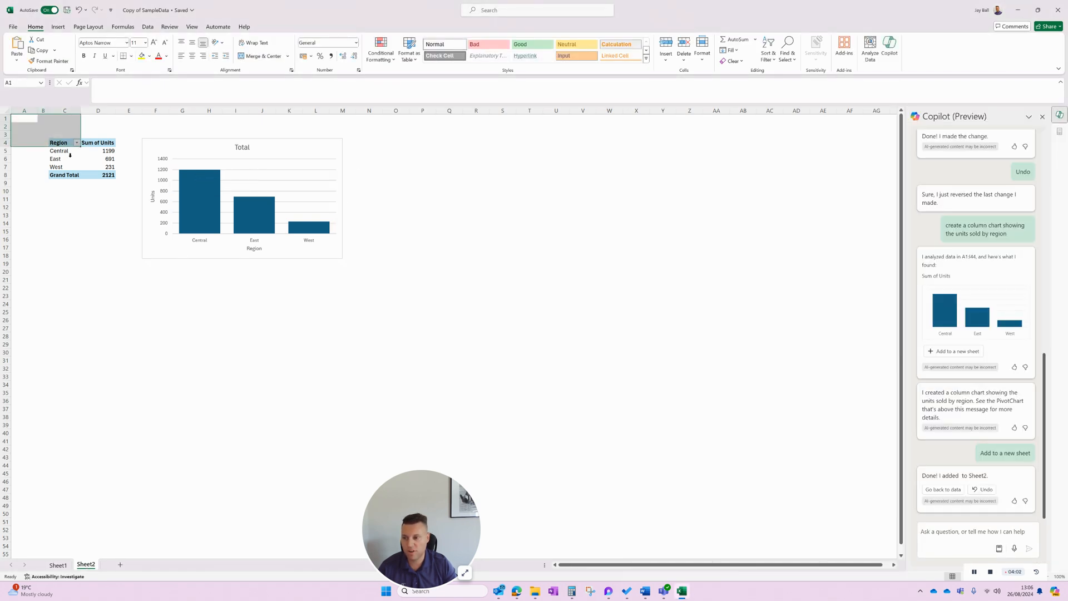
left_click_drag(54, 127, 360, 260)
left_click(295, 305)
Rename the new chart sheet to "Column Chart - by region".
right_click(88, 565)
left_click(112, 450)
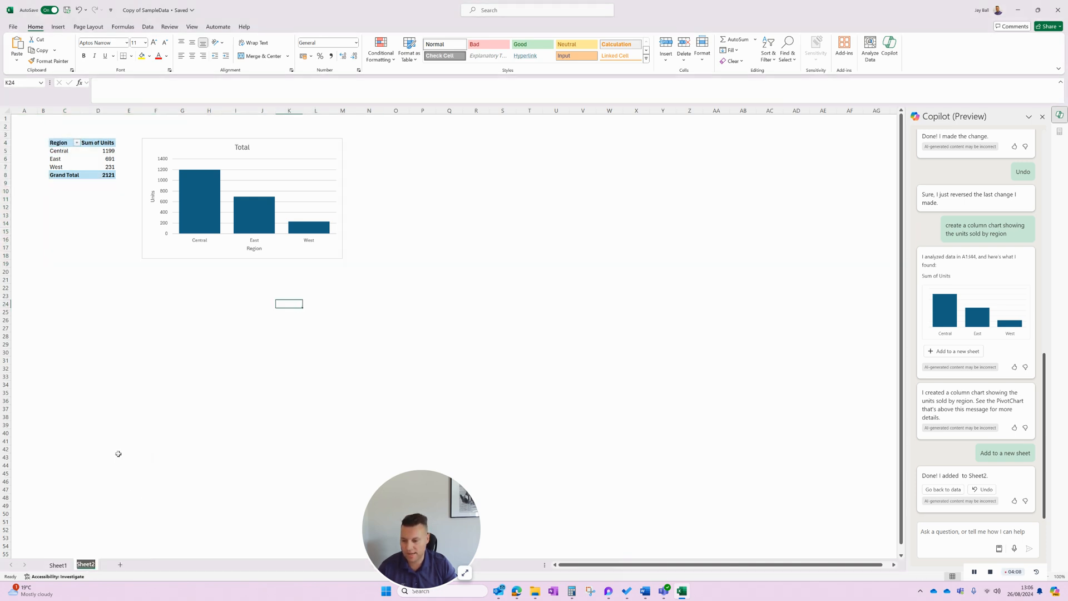
type("Column Chart")
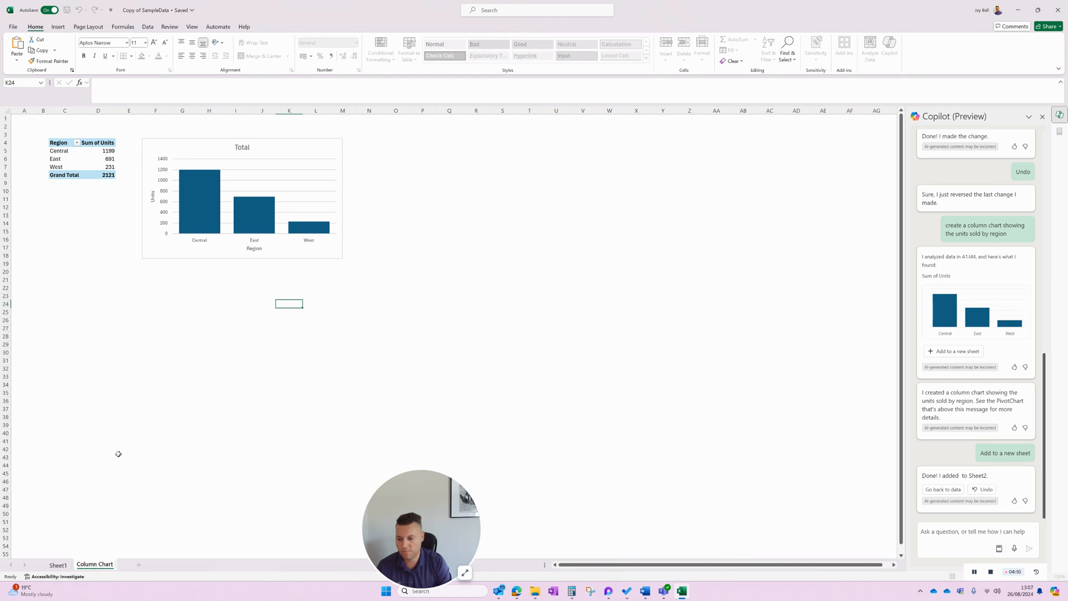
type(" - by region")
key("Return")
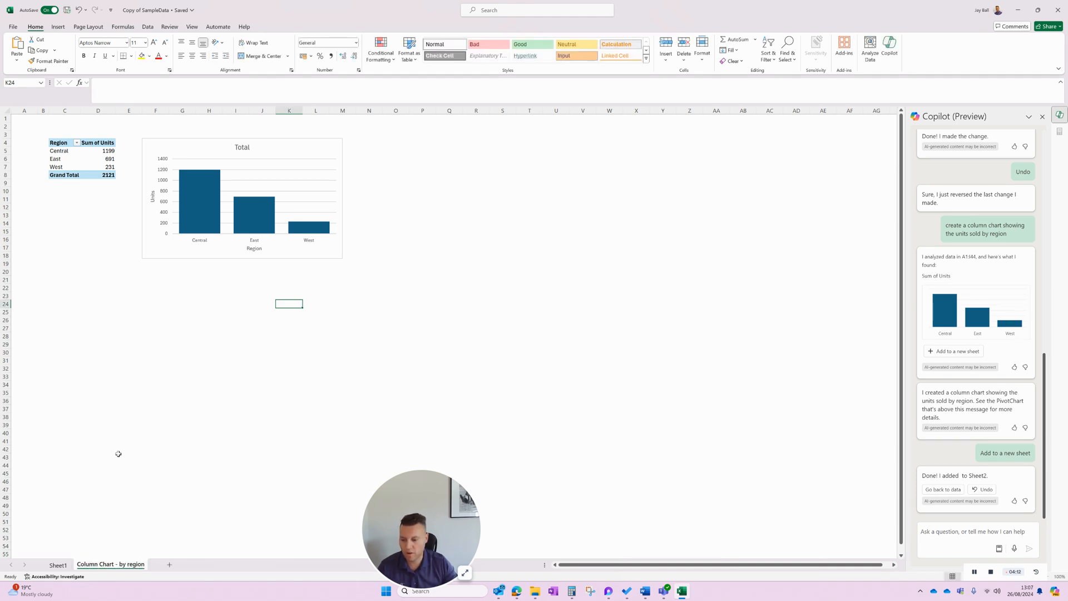
View the source data table on Sheet1 and return to the sheet with the column chart.
left_click(57, 564)
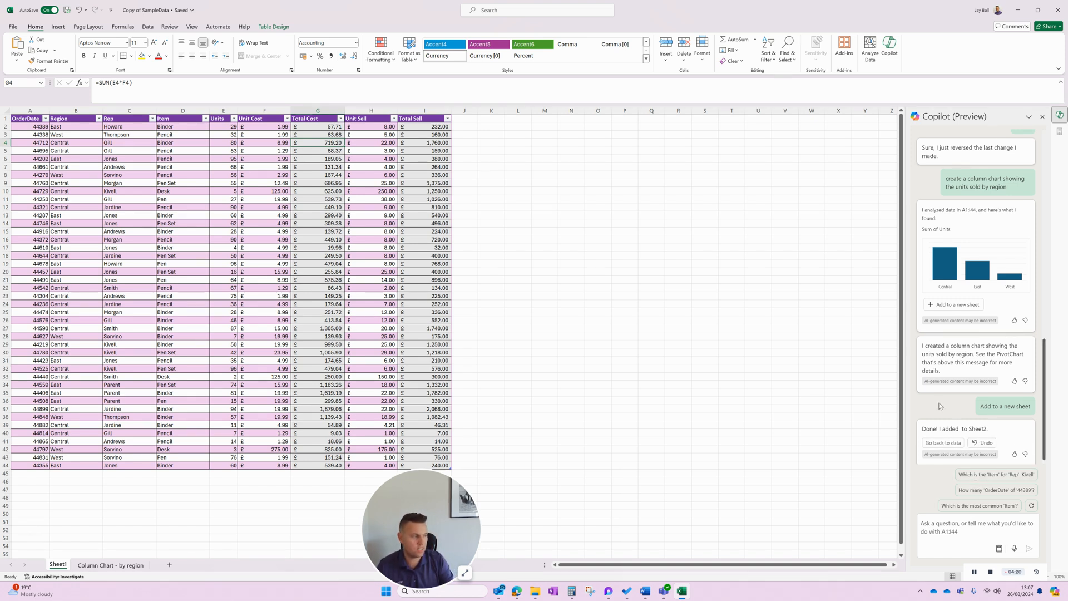
left_click(123, 566)
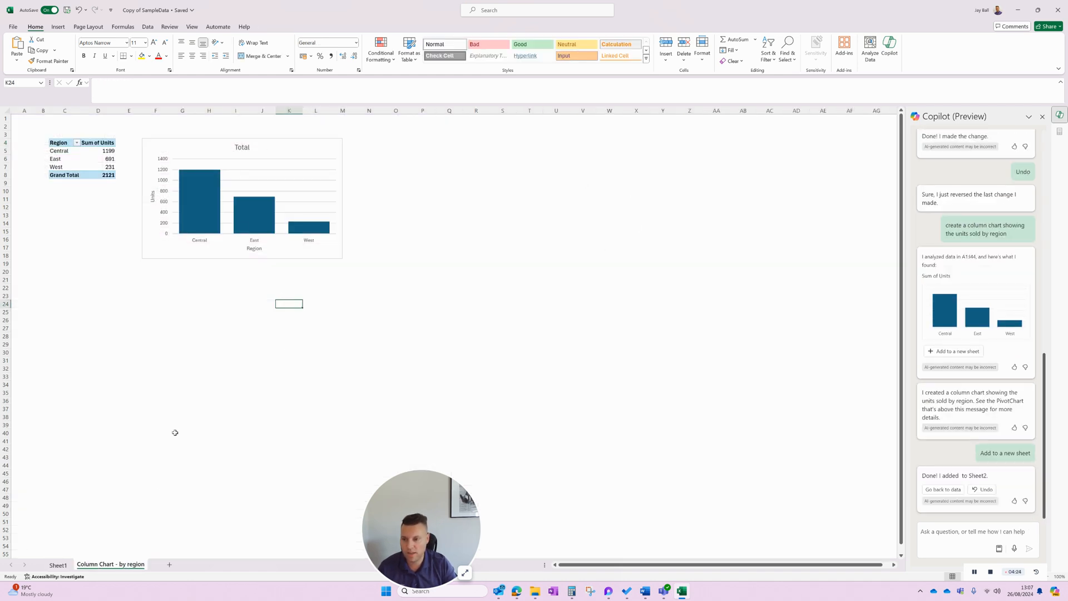
For the table on Sheet1, ask Copilot to "add a column to show total margin in percentage".
left_click(66, 566)
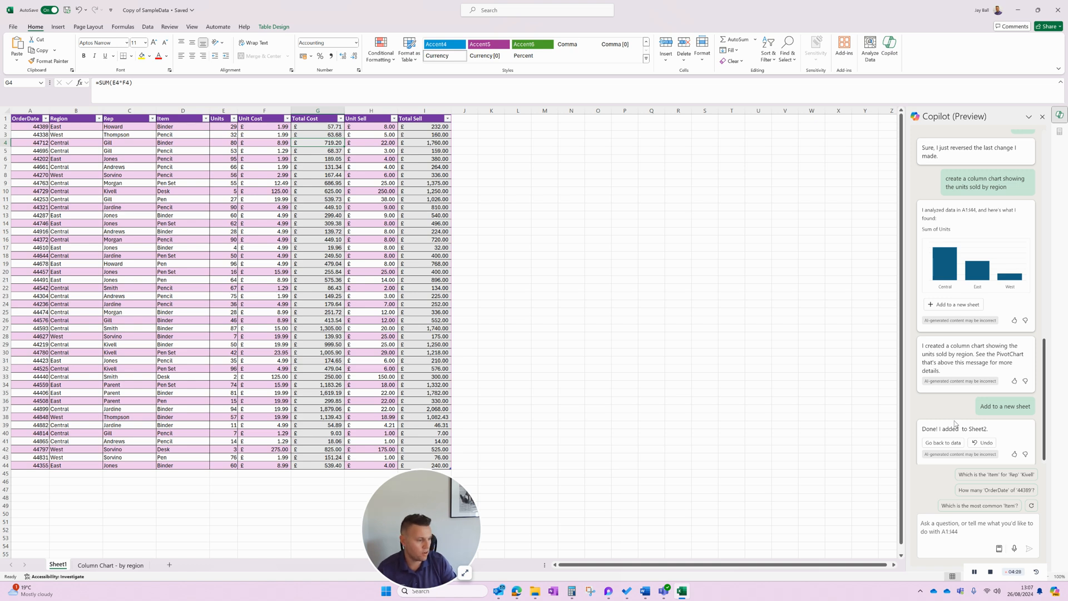
left_click(945, 529)
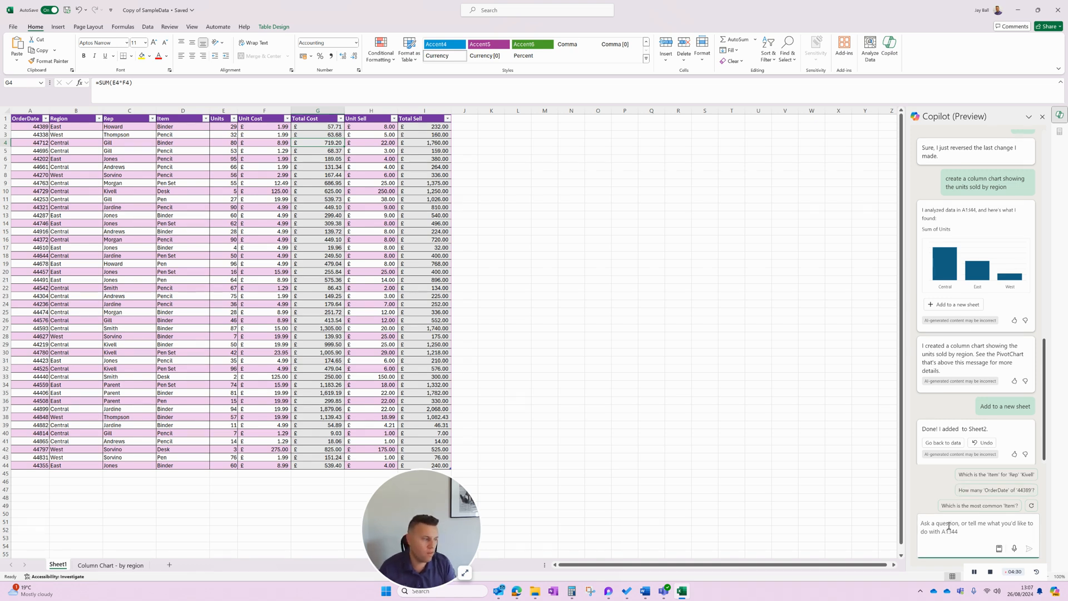
type("a")
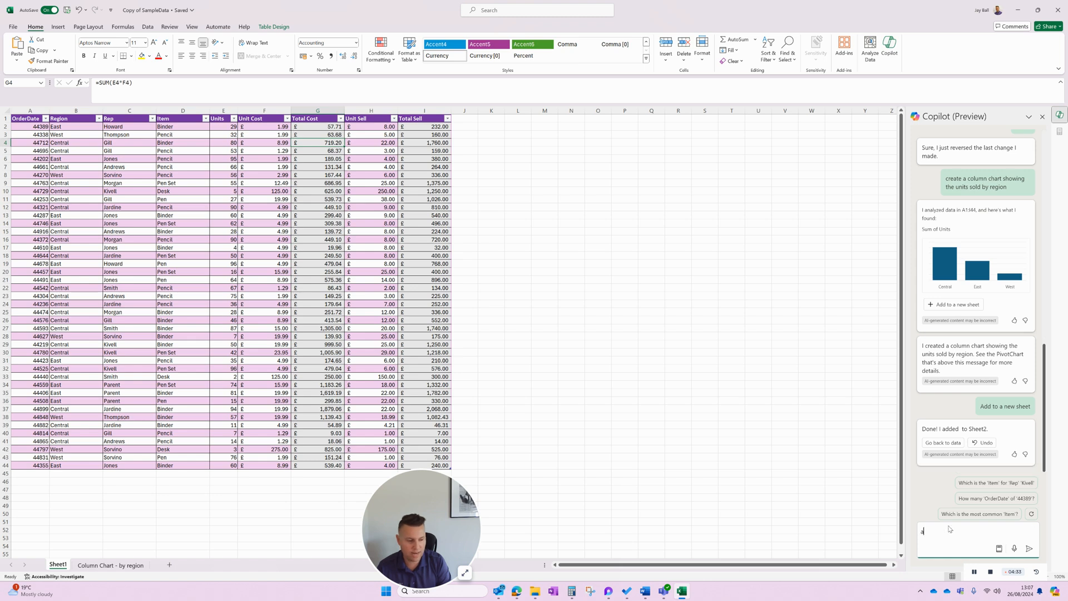
type("dd a col")
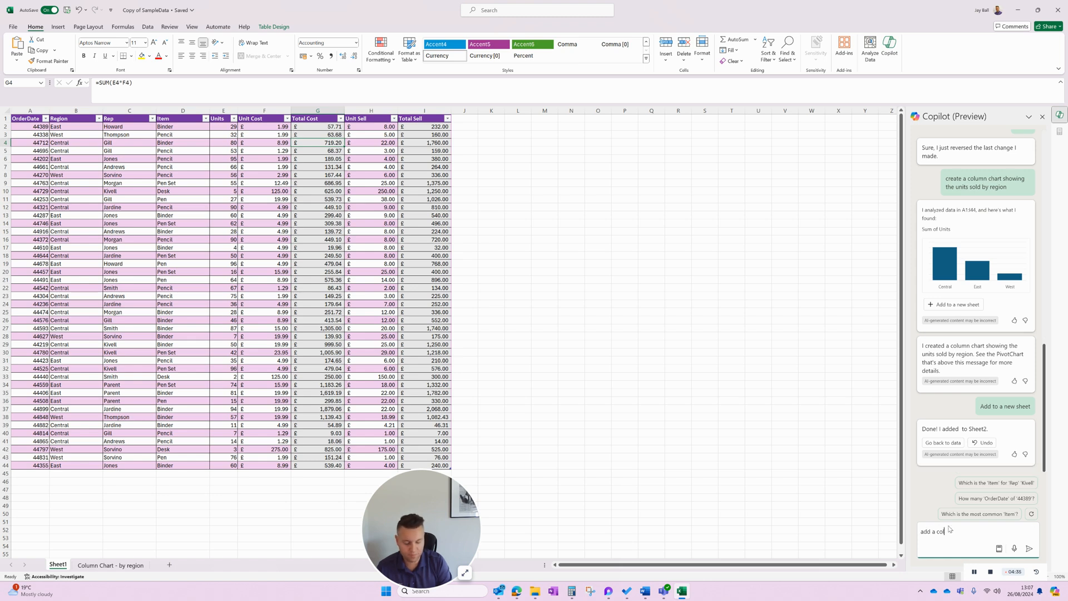
type("umn to show total ")
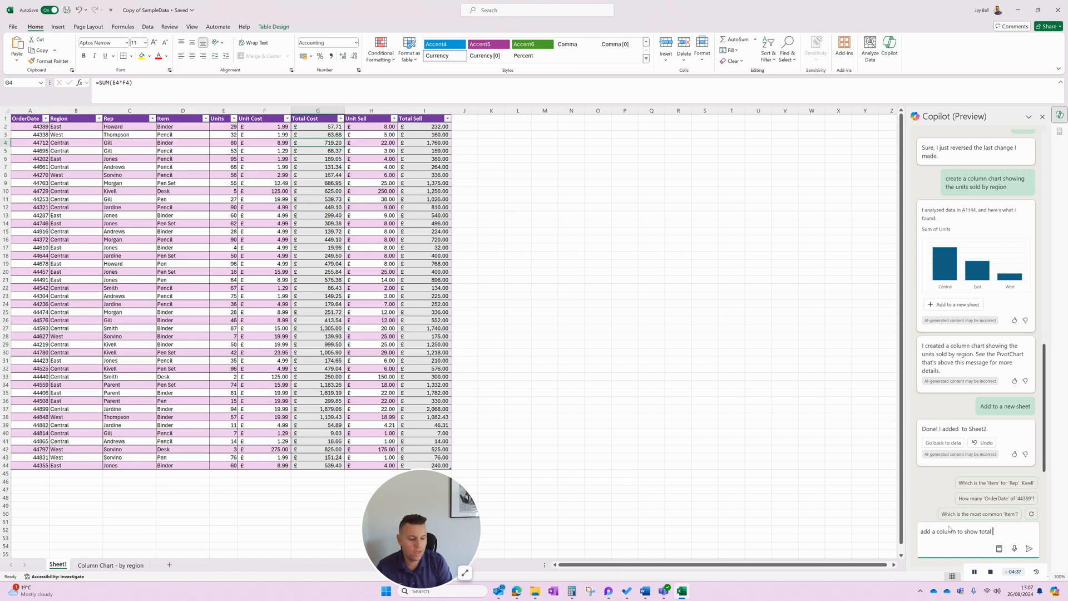
type("margin in percentage")
key("Return")
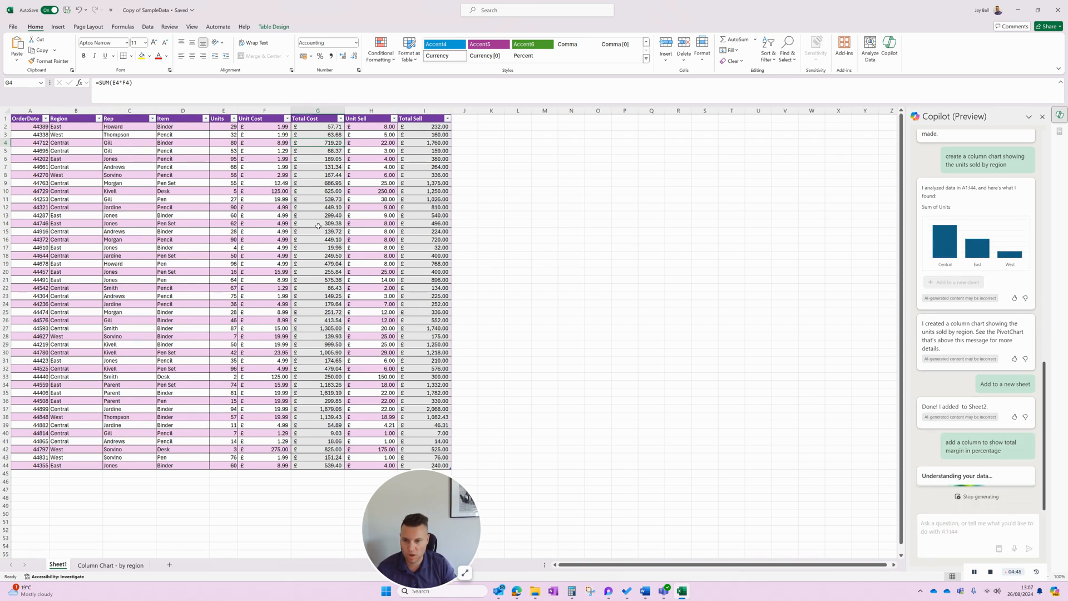
Expand the explanation of Copilot's margin formula, insert the suggested Total Margin Percentage column, and check the formula in cell J3.
left_click_drag(440, 501, 108, 496)
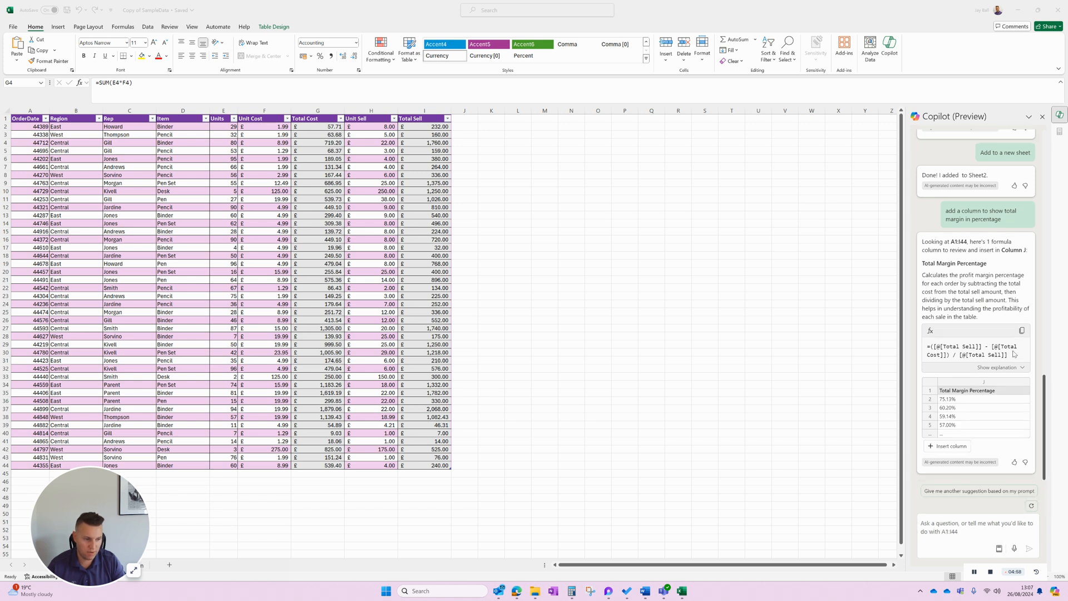
left_click(1024, 369)
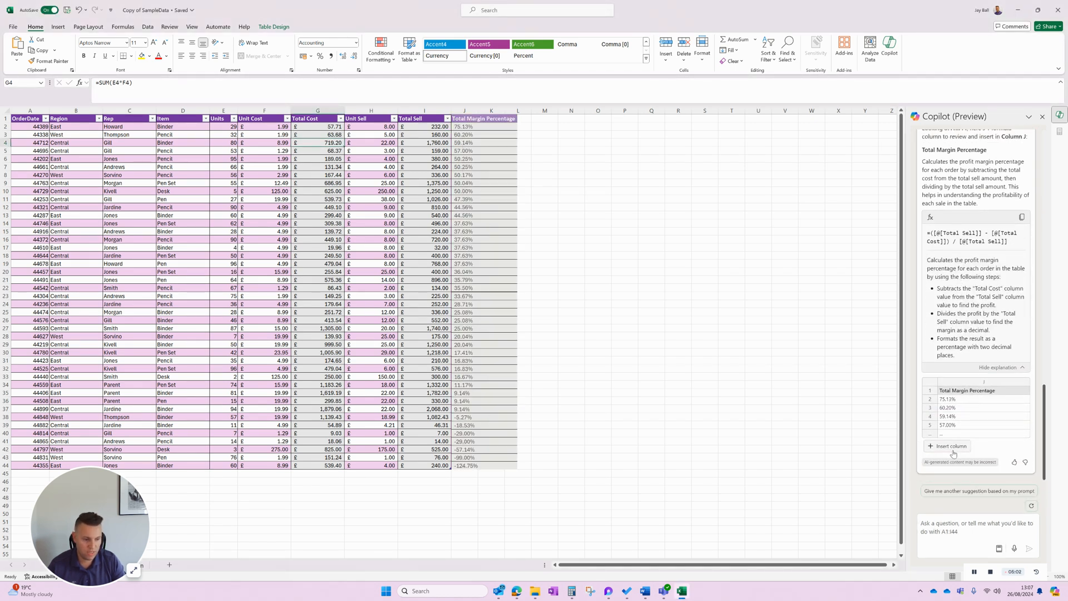
left_click(953, 452)
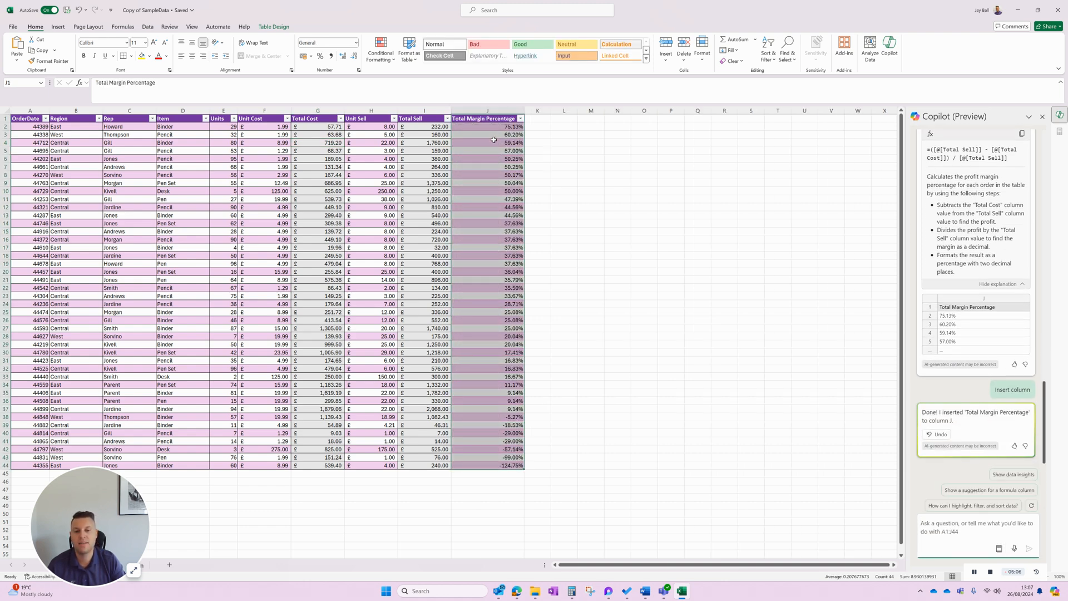
left_click(492, 134)
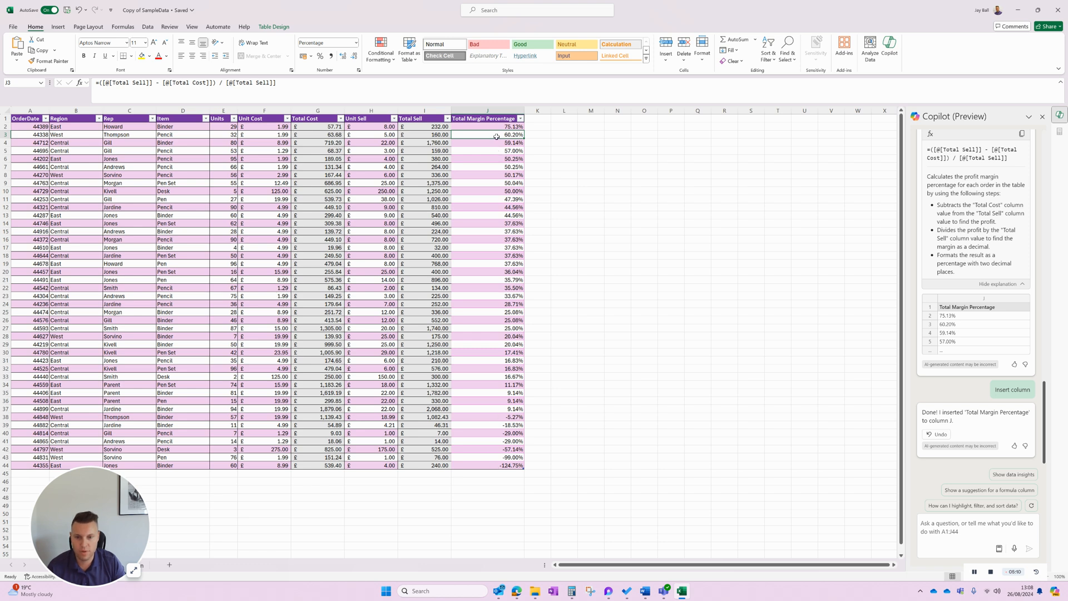
Ask Copilot to "add an arrow icon to margin percentage if under 20%" and apply the suggested 3 Arrows icon set rule.
left_click(974, 531)
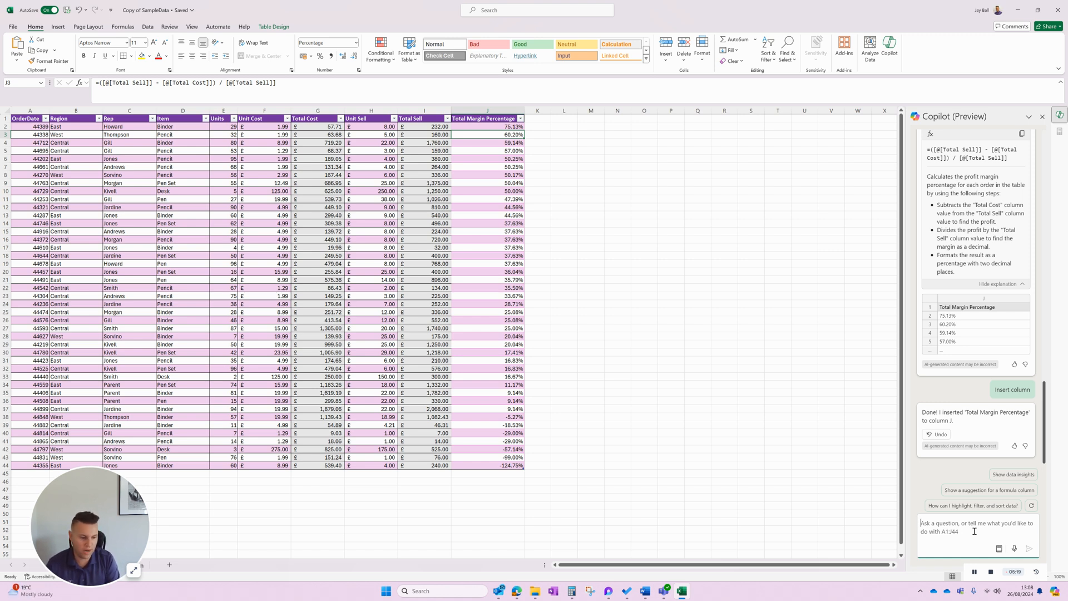
type("add")
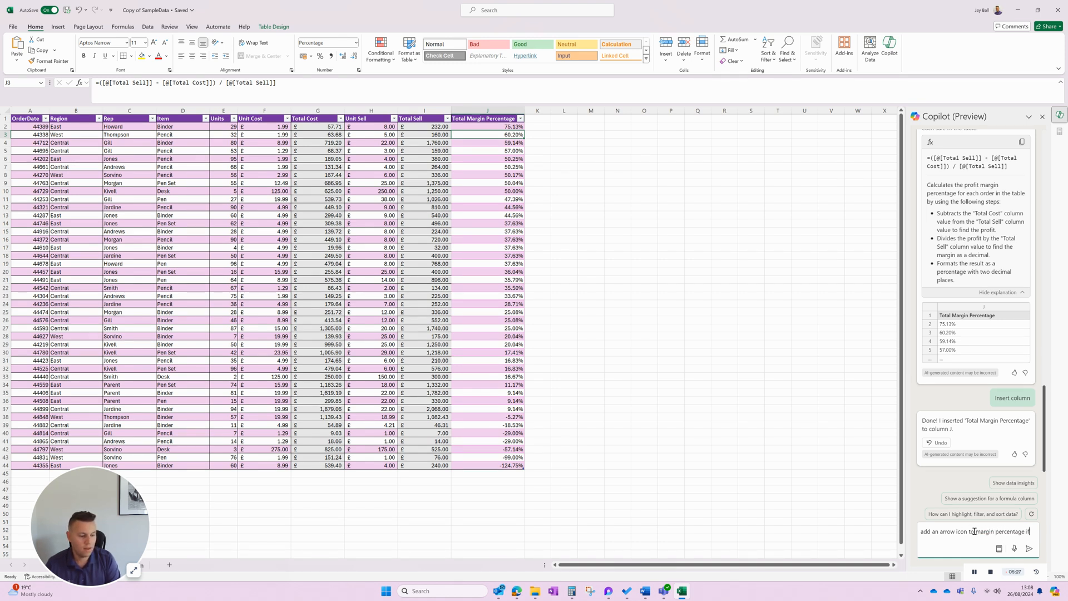
type("f und")
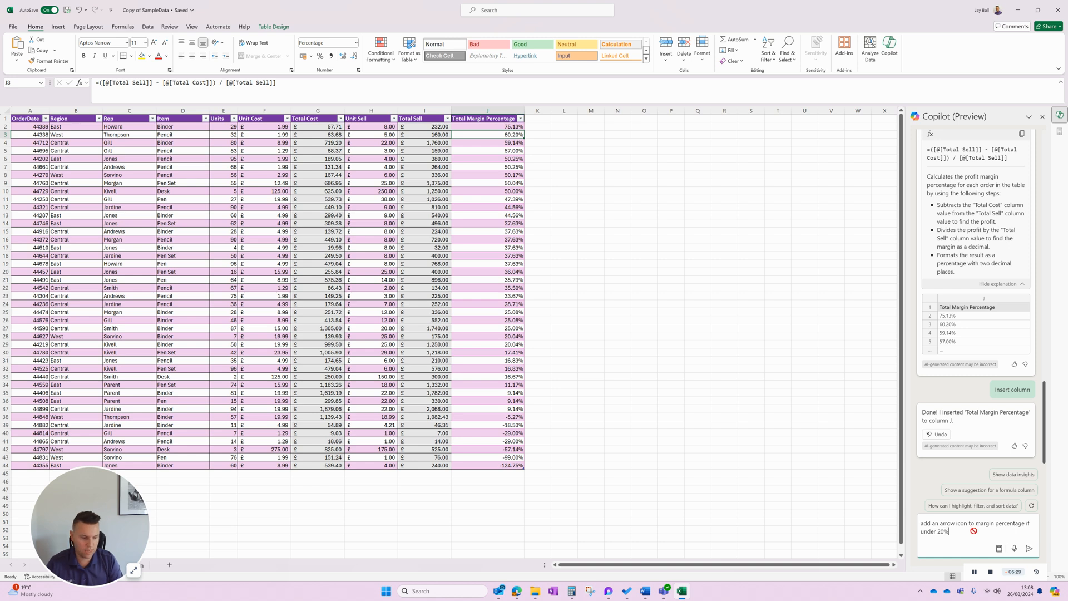
type("er 20%")
key("Return")
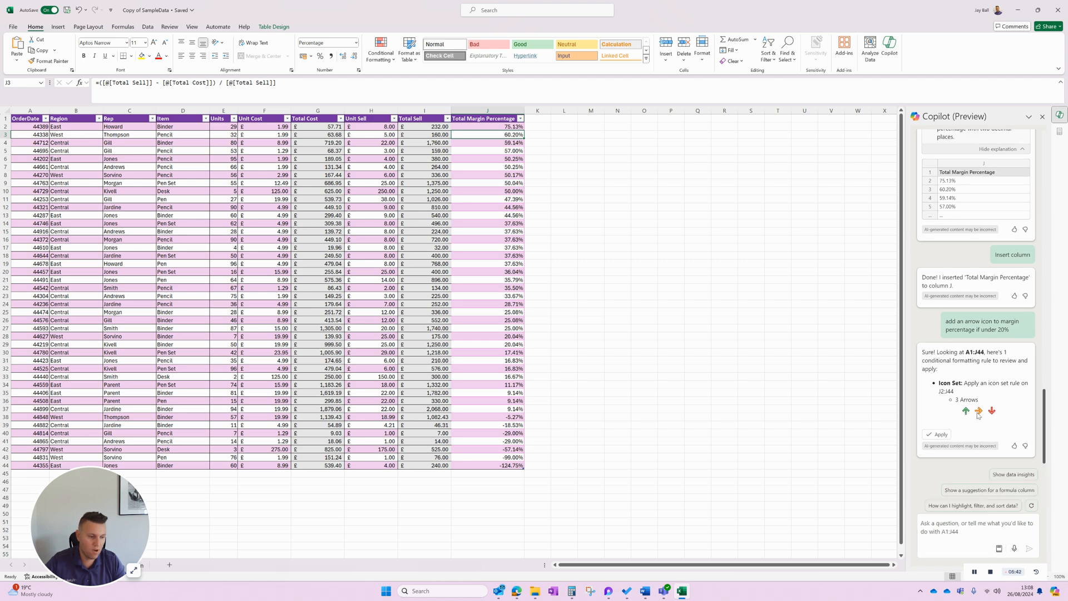
left_click(938, 435)
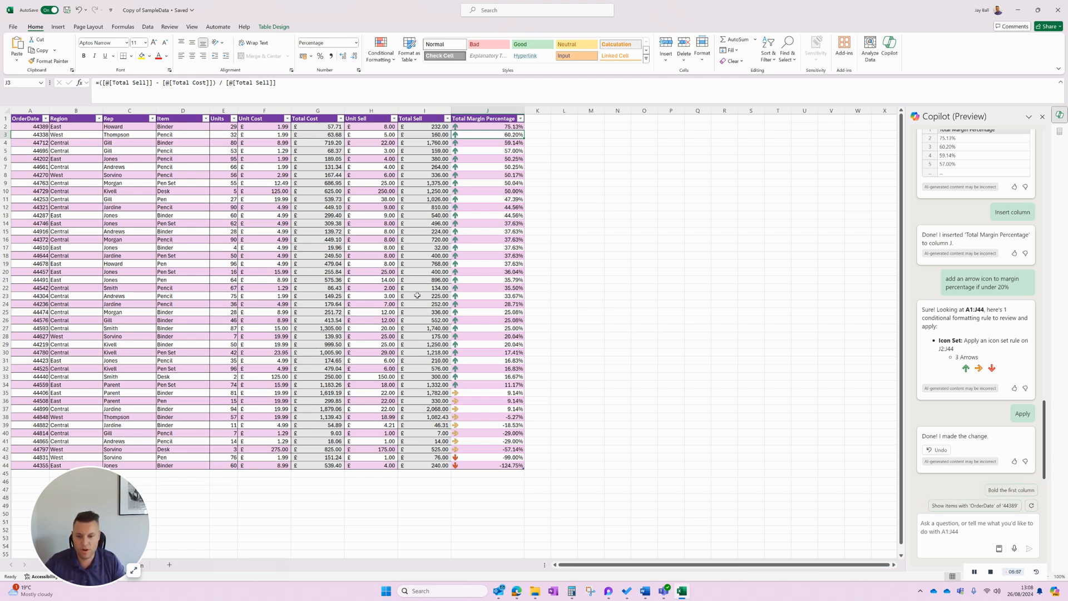
left_click(393, 295)
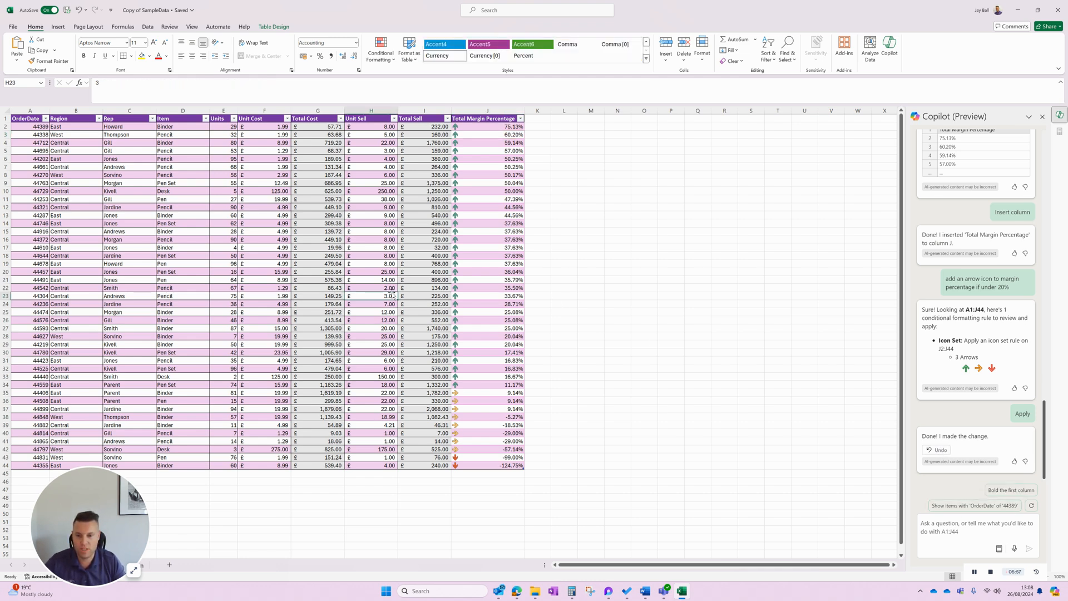
Browse Copilot's suggested prompts in the Create and Edit categories without choosing one, and return to the empty prompt box.
left_click(999, 548)
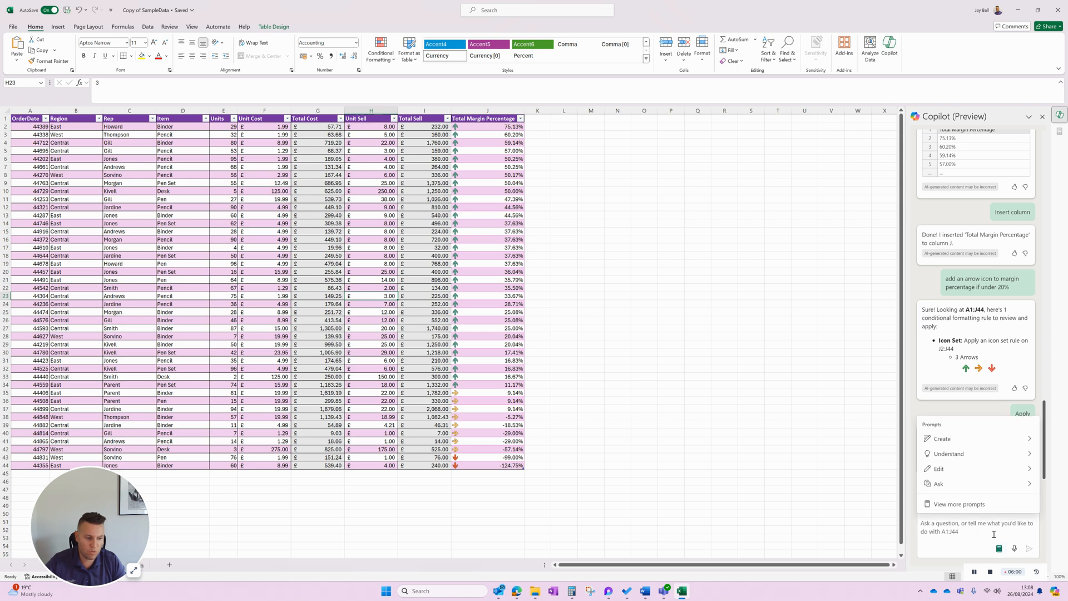
left_click(959, 439)
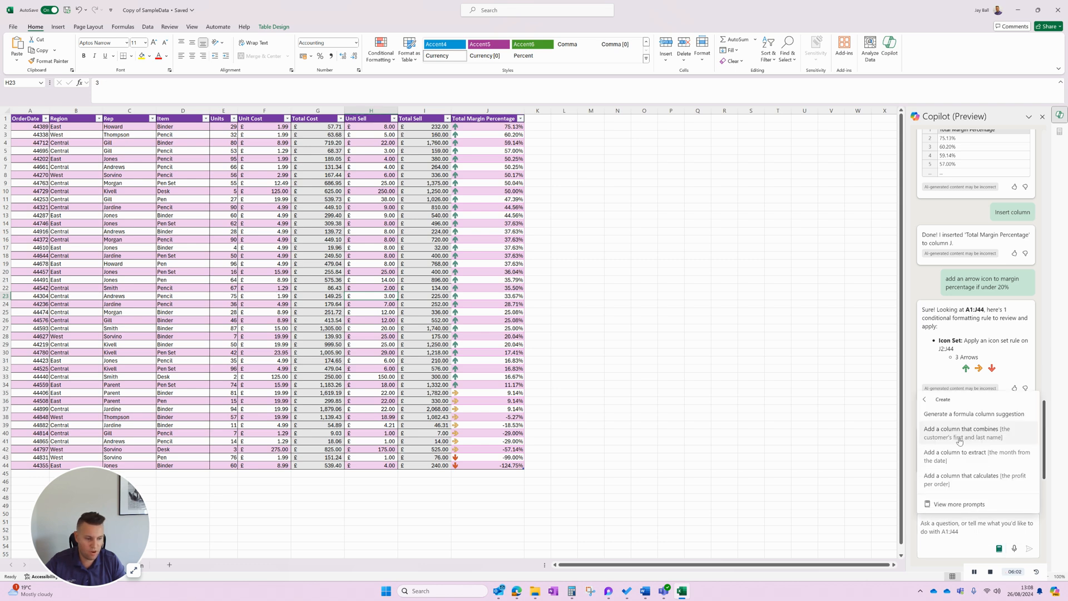
left_click(926, 400)
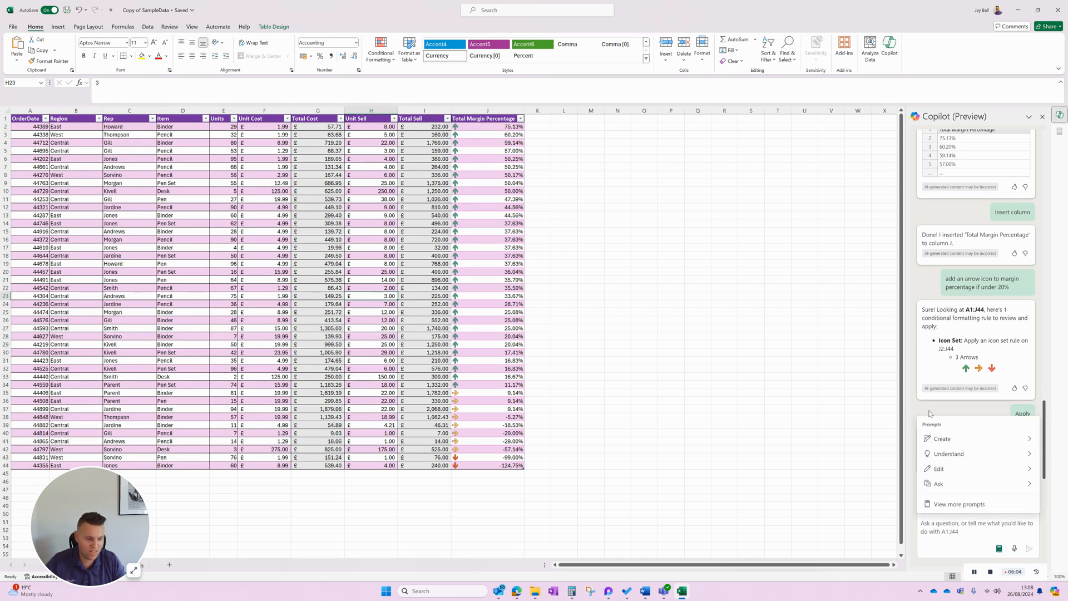
left_click(968, 469)
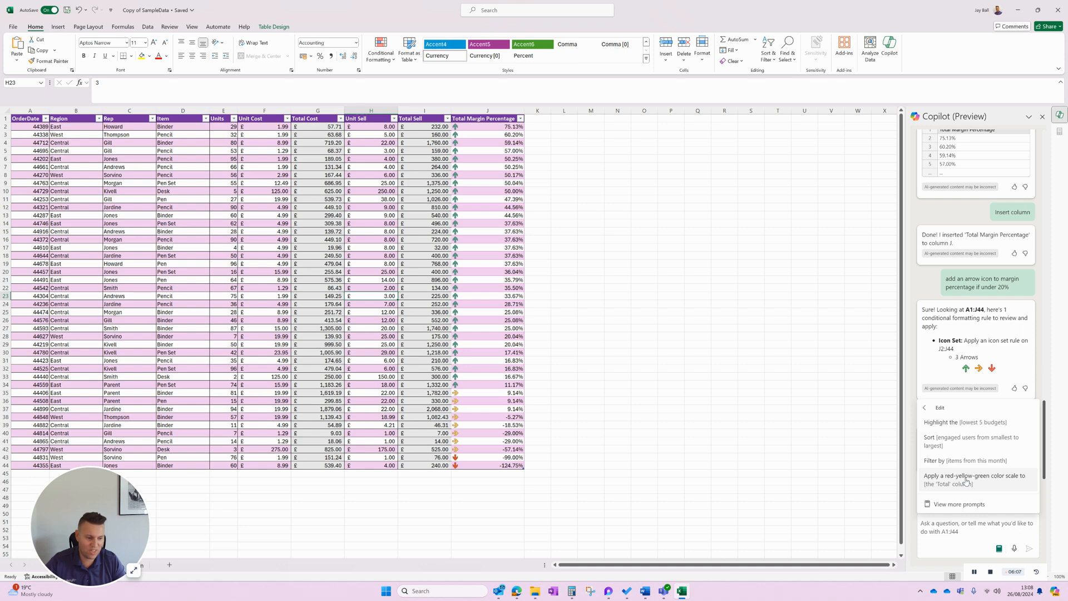
left_click(924, 409)
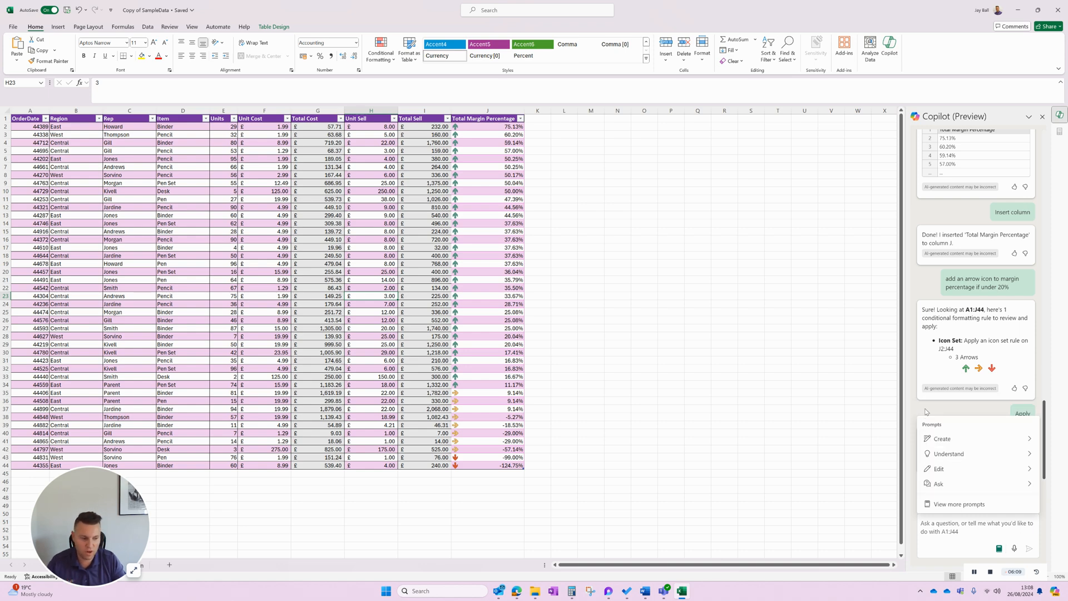
left_click(953, 530)
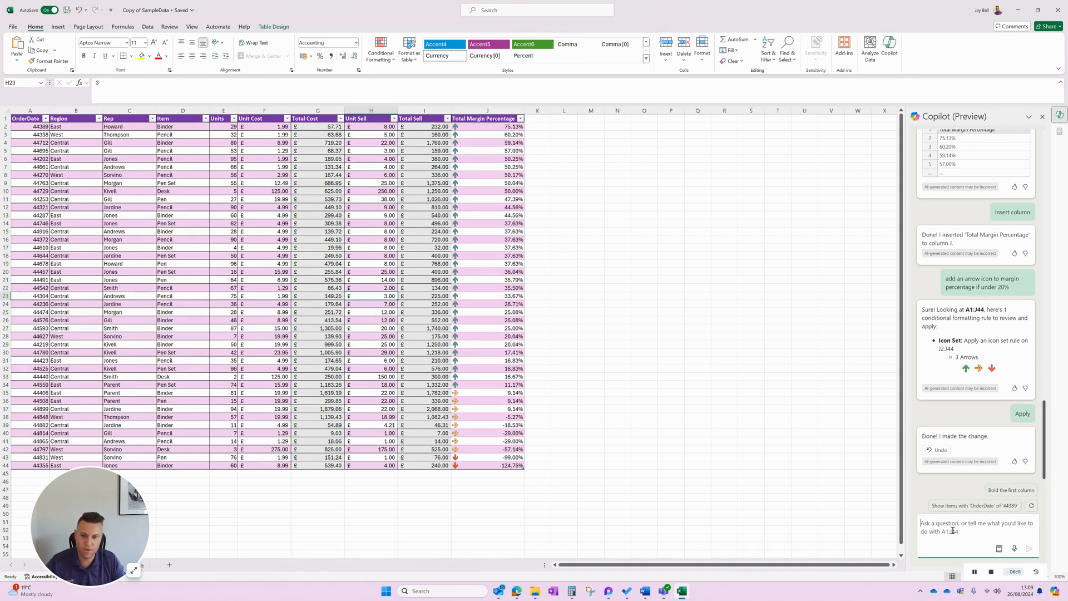
left_click(991, 572)
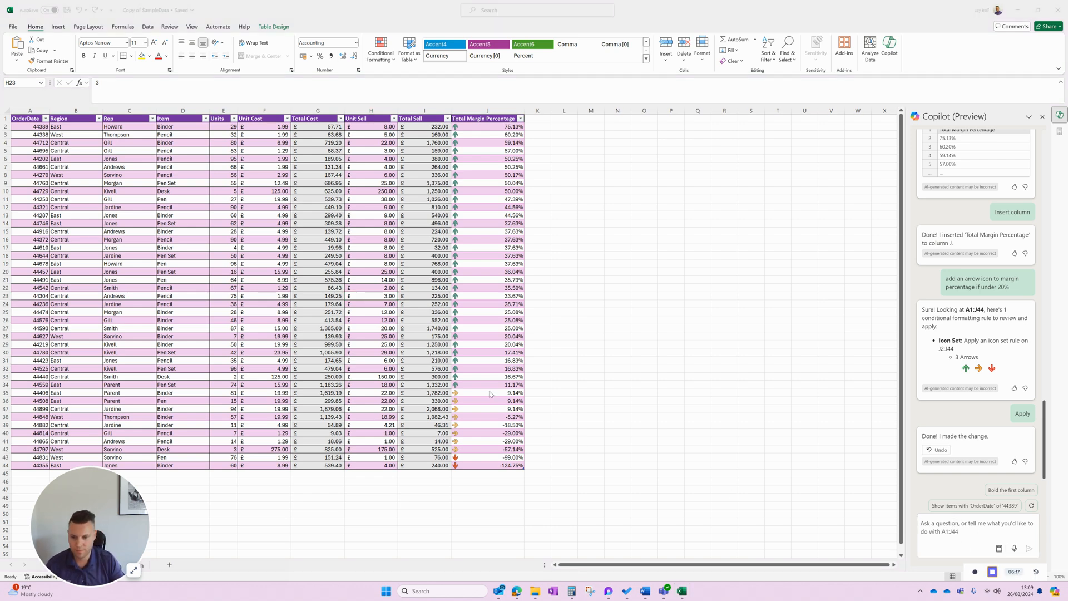